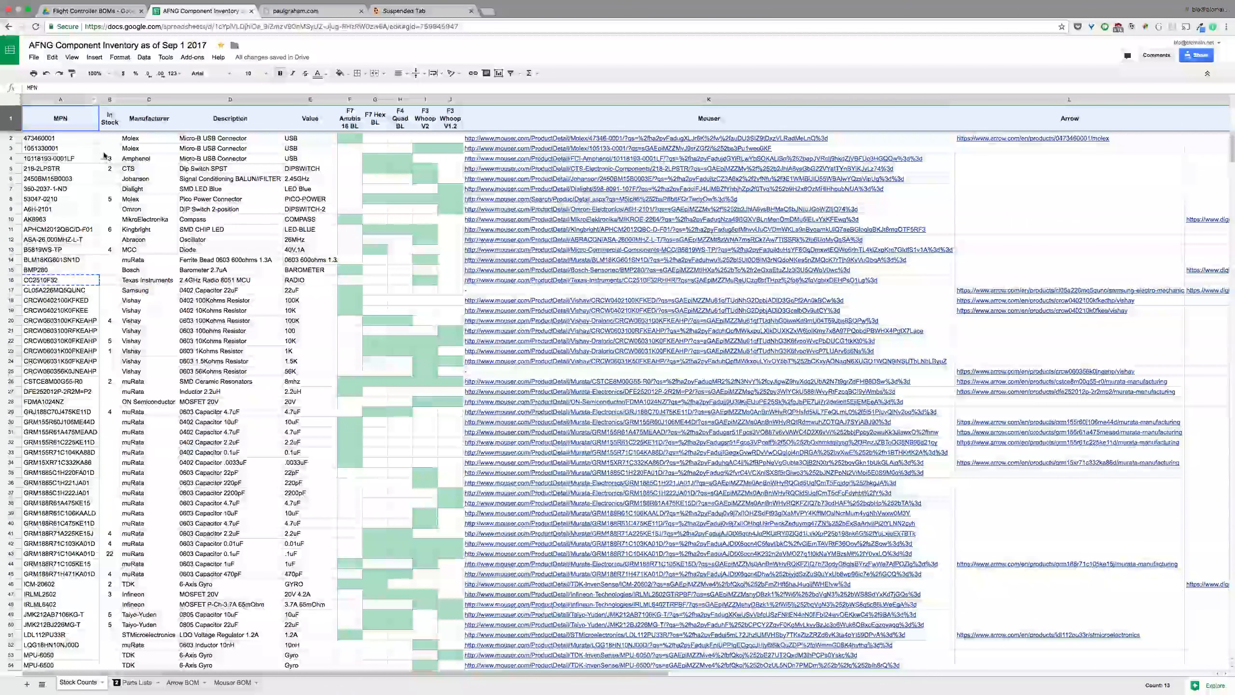
# Step: Review the In Stock column and the five flight controller project columns down to the PART COUNT row
pyautogui.click(110, 100)
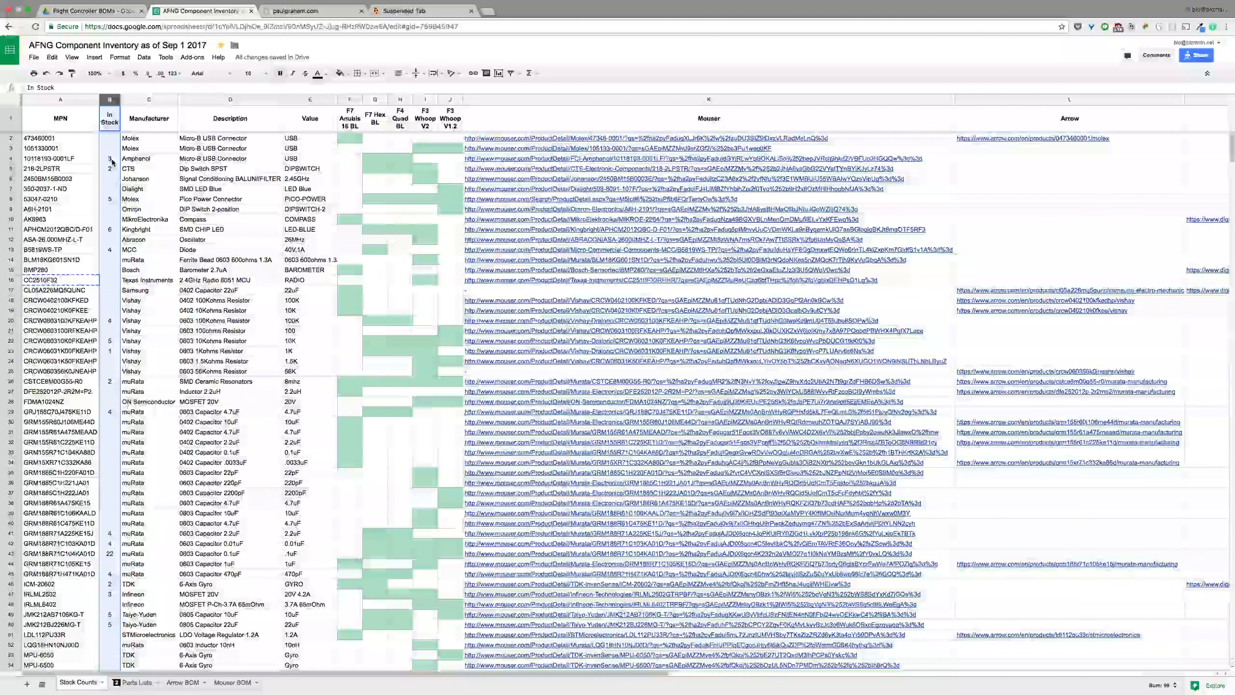
pyautogui.moveTo(350, 99); pyautogui.dragTo(450, 100)
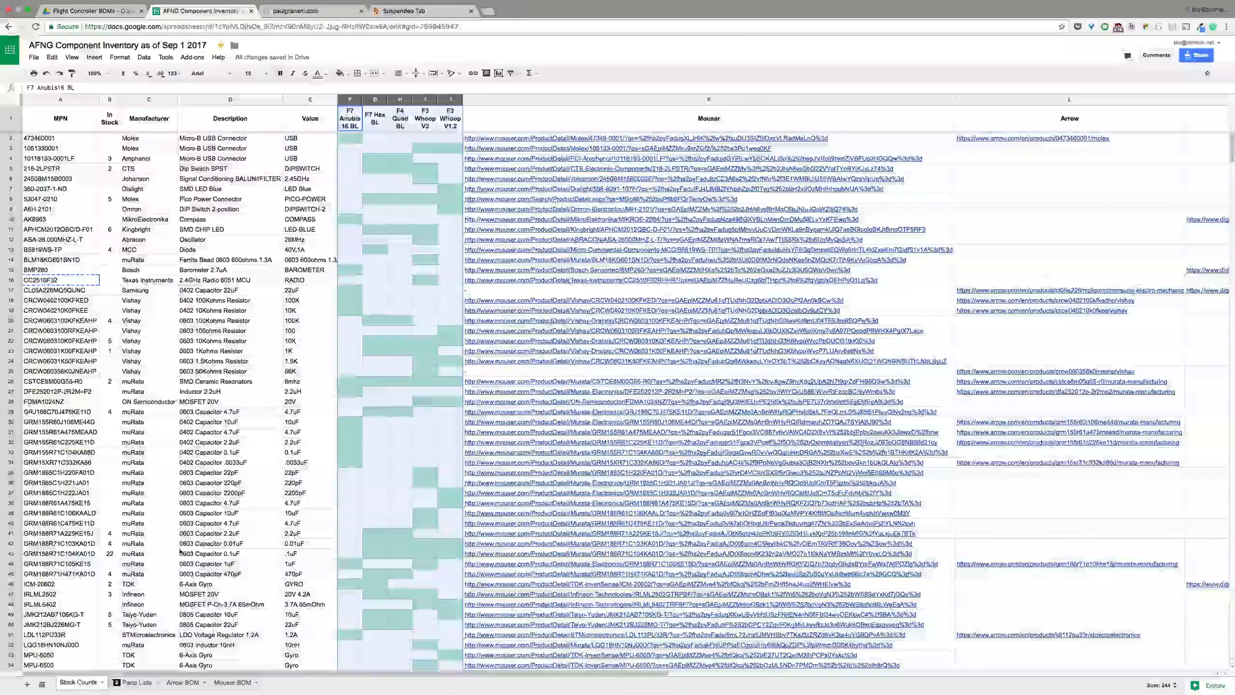
pyautogui.scroll(-4, 180, 552)
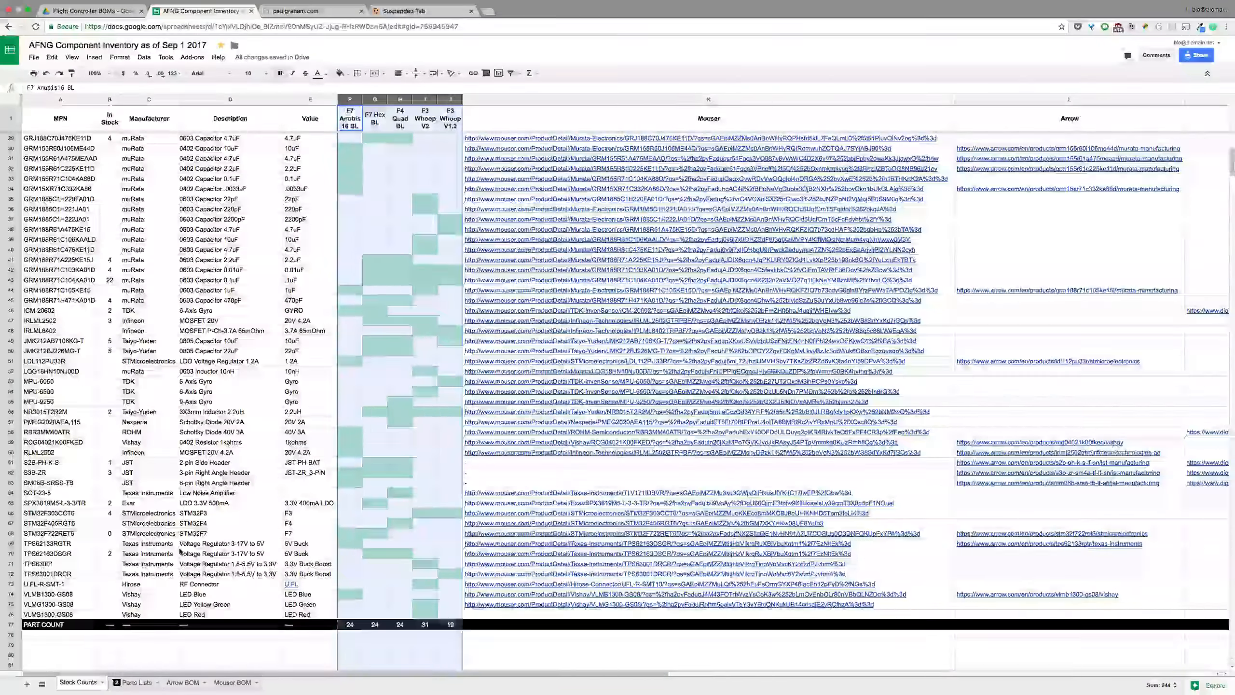
pyautogui.scroll(5, 180, 552)
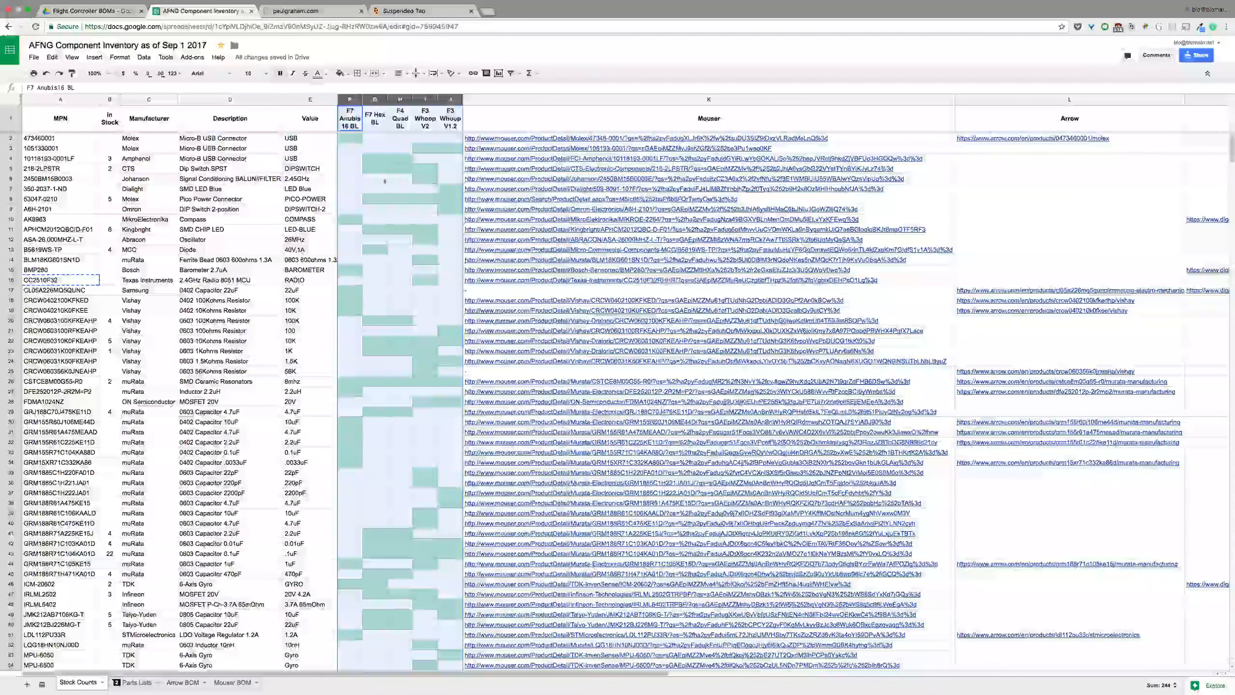
# Step: Inspect the CSTCE8M00G55-R0 and CC2510F32 part rows, including the F3 Whoop V2 lookup formula for CC2510F32
pyautogui.click(11, 381)
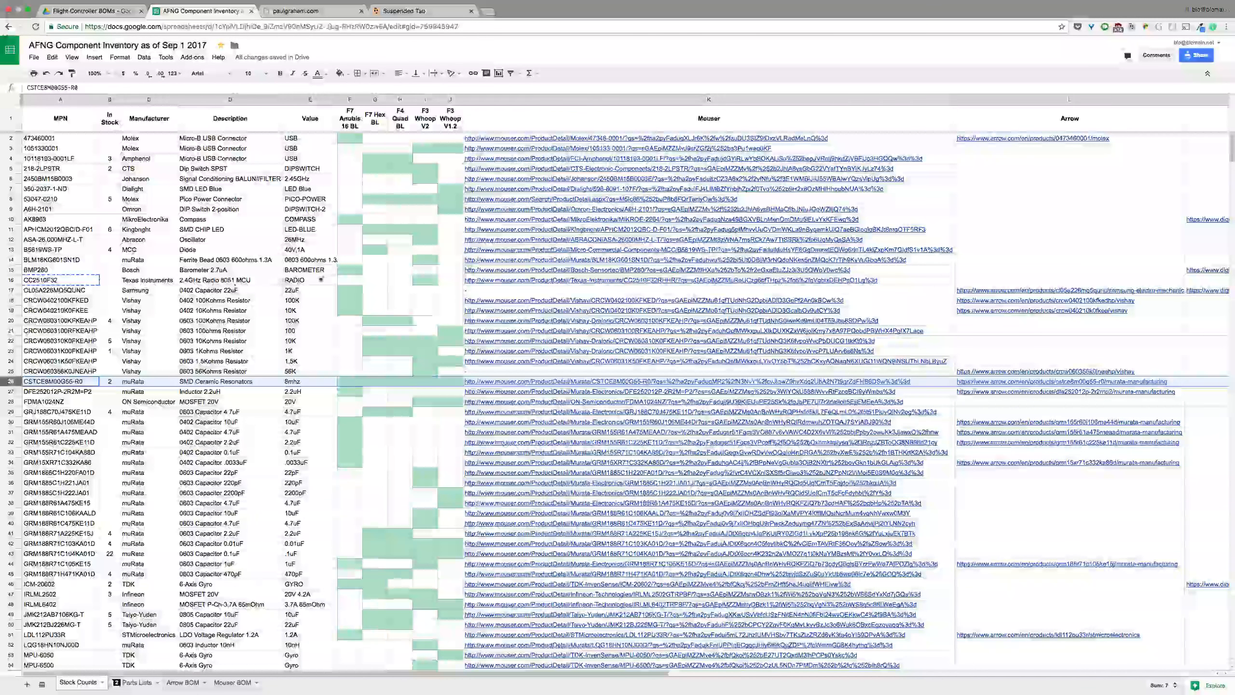
pyautogui.click(276, 281)
pyautogui.click(16, 282)
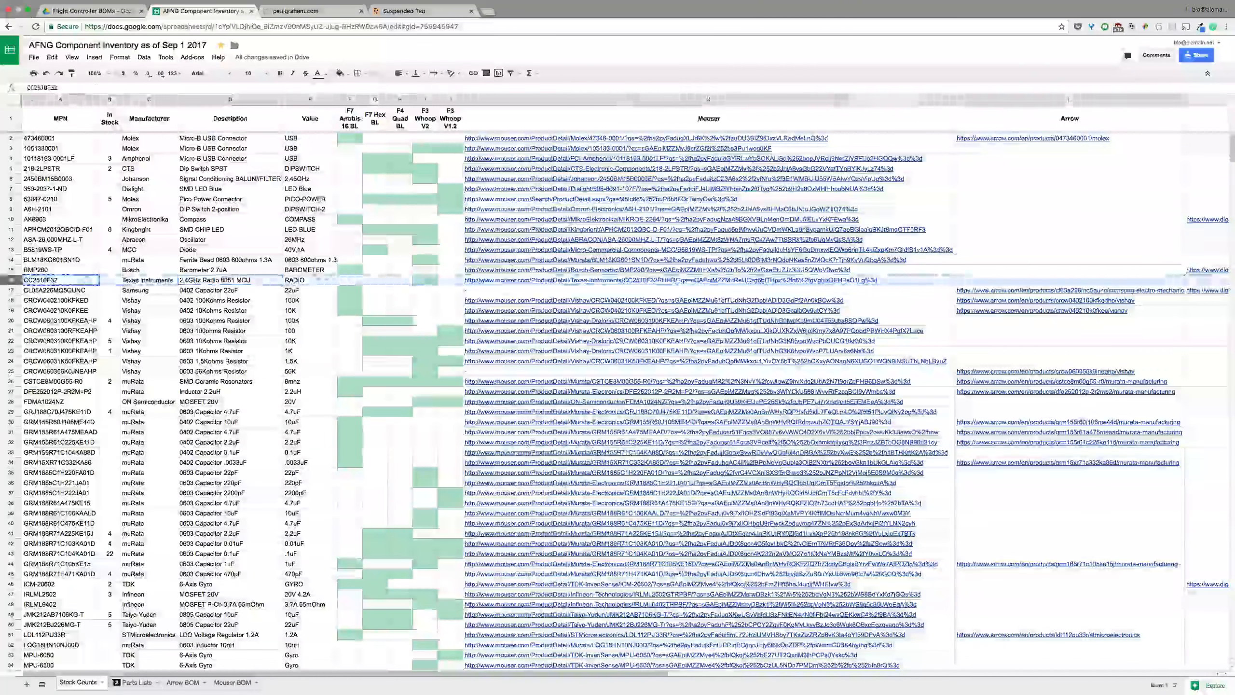
pyautogui.click(415, 281)
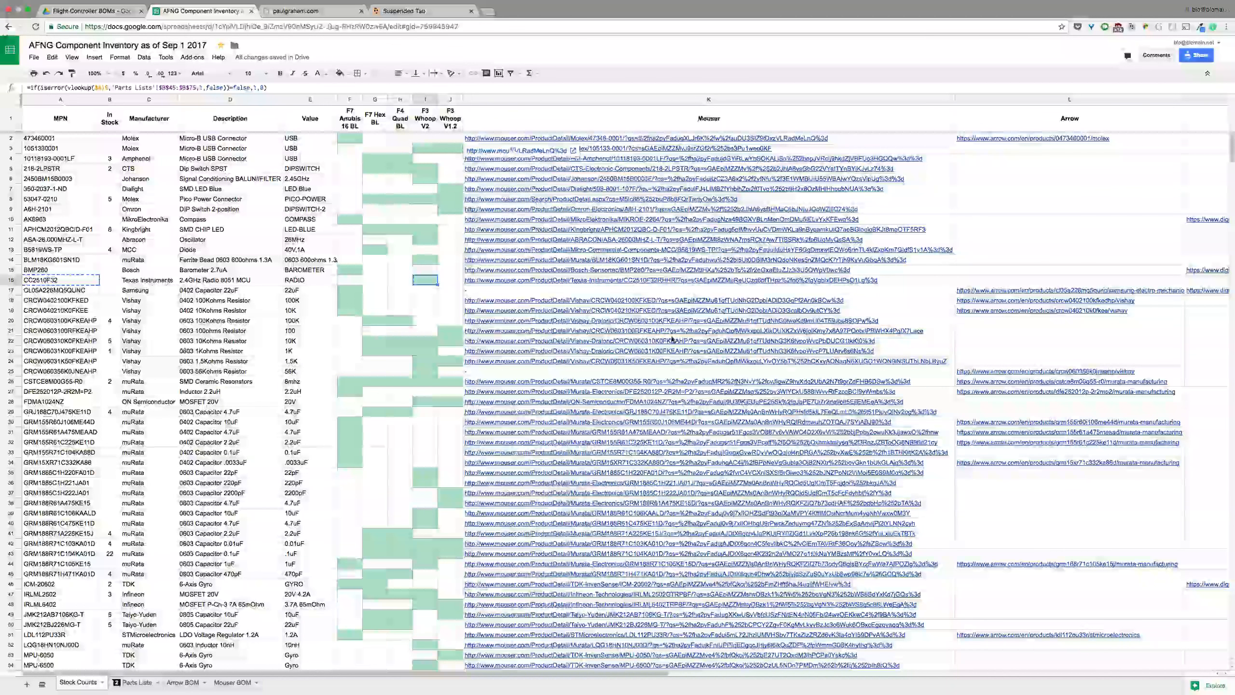
# Step: Examine the first part's manufacturer, description and value, and look over the Mouser, Arrow and Digikey link columns
pyautogui.click(157, 138)
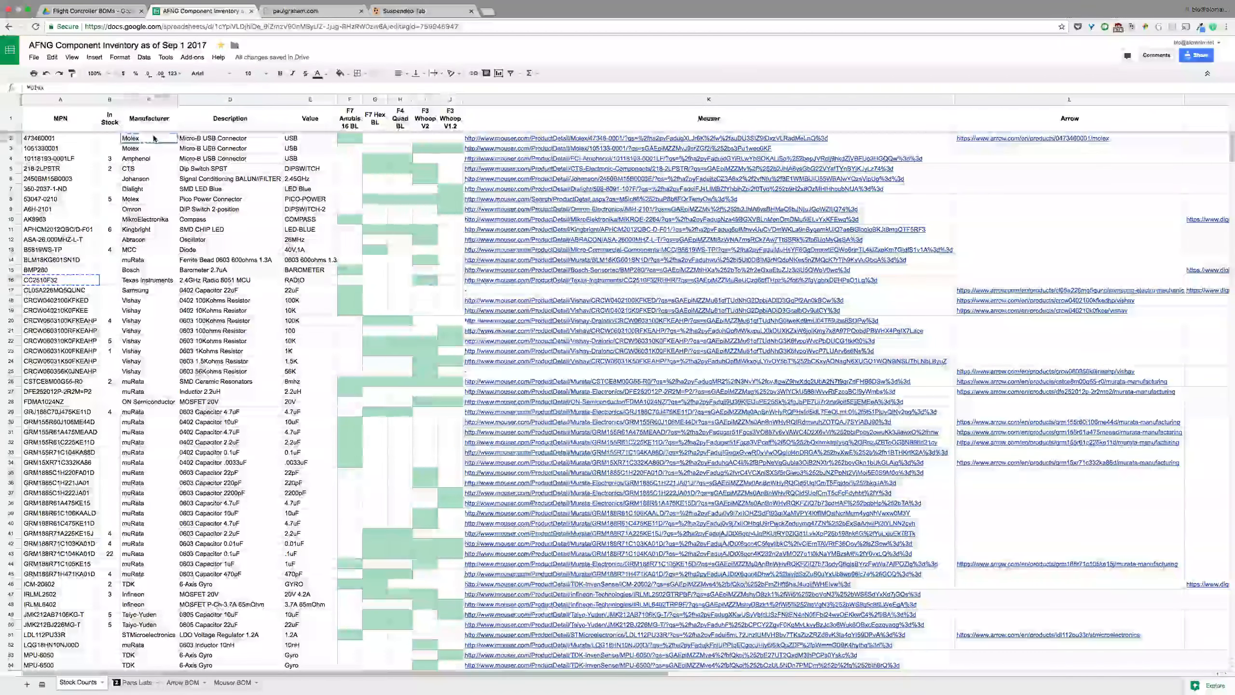
pyautogui.moveTo(208, 144); pyautogui.dragTo(305, 144)
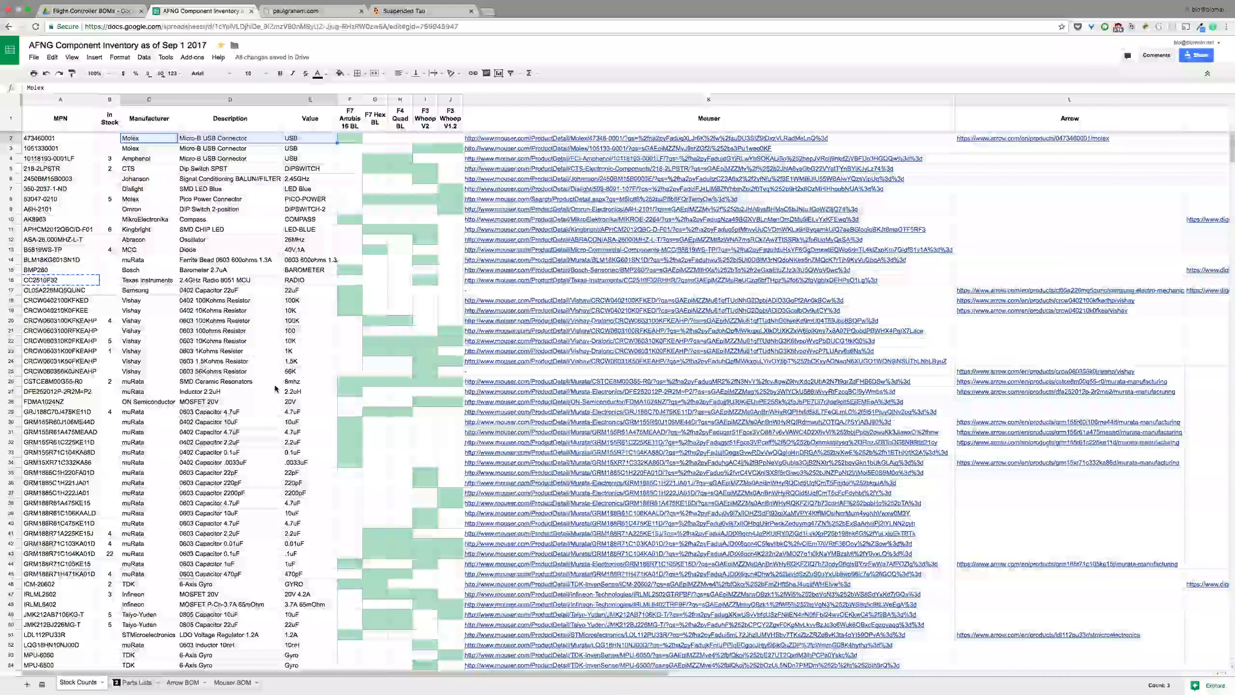
pyautogui.scroll(-5, 275, 388)
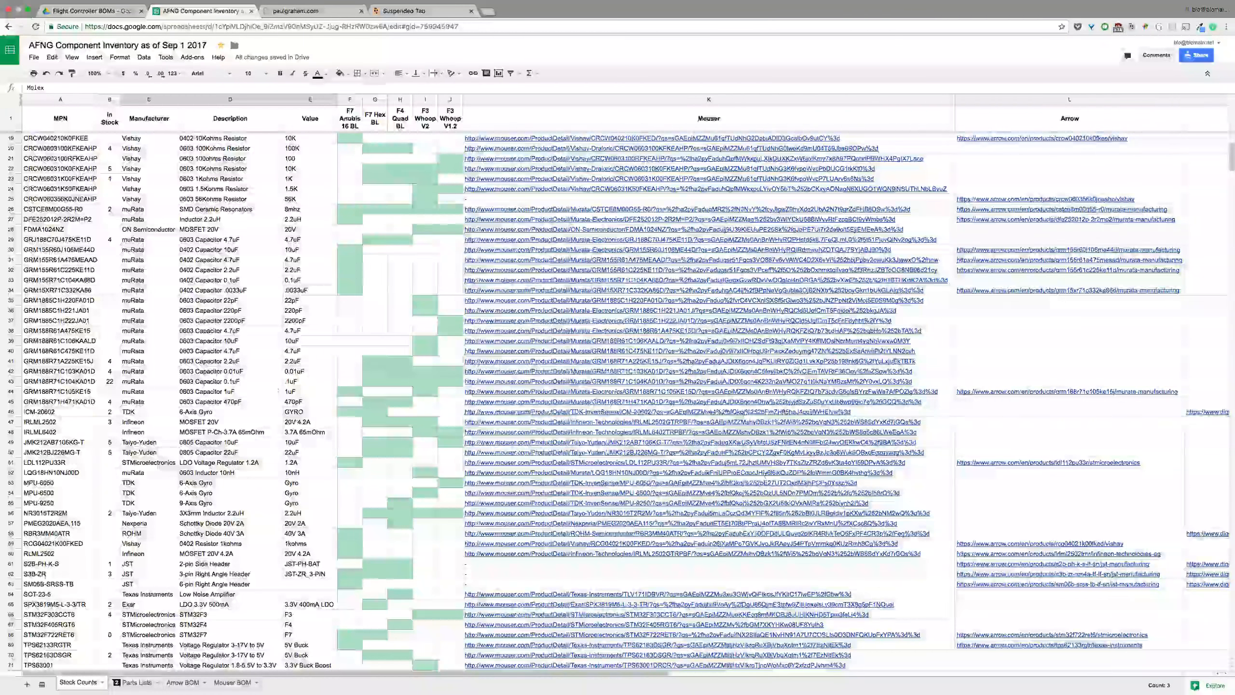
pyautogui.moveTo(641, 352)
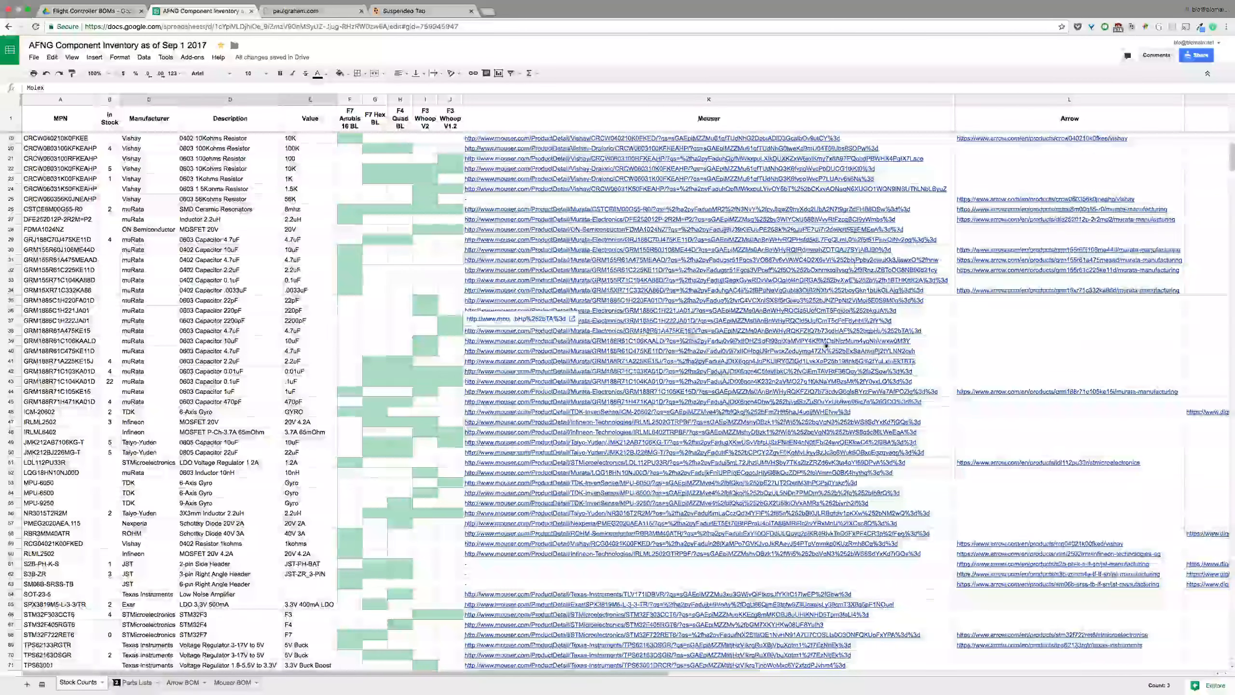
pyautogui.scroll(4, 826, 346)
pyautogui.hscroll(5, 1112, 315)
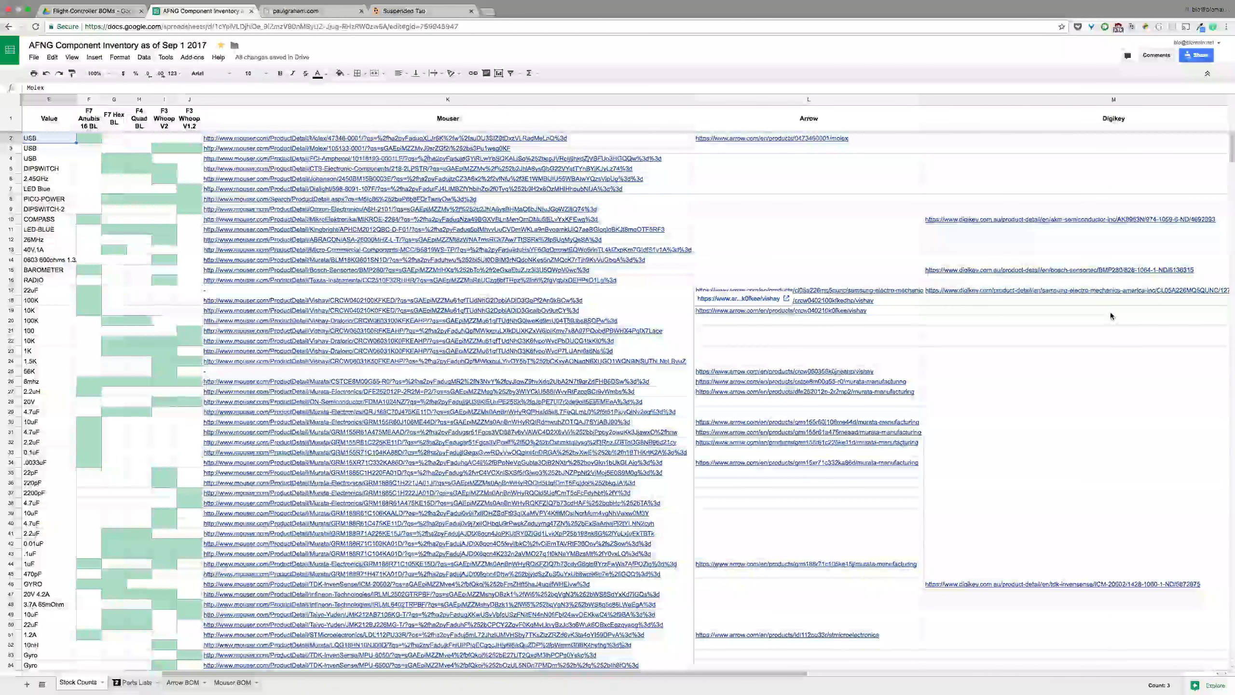
pyautogui.hscroll(-5, 1111, 315)
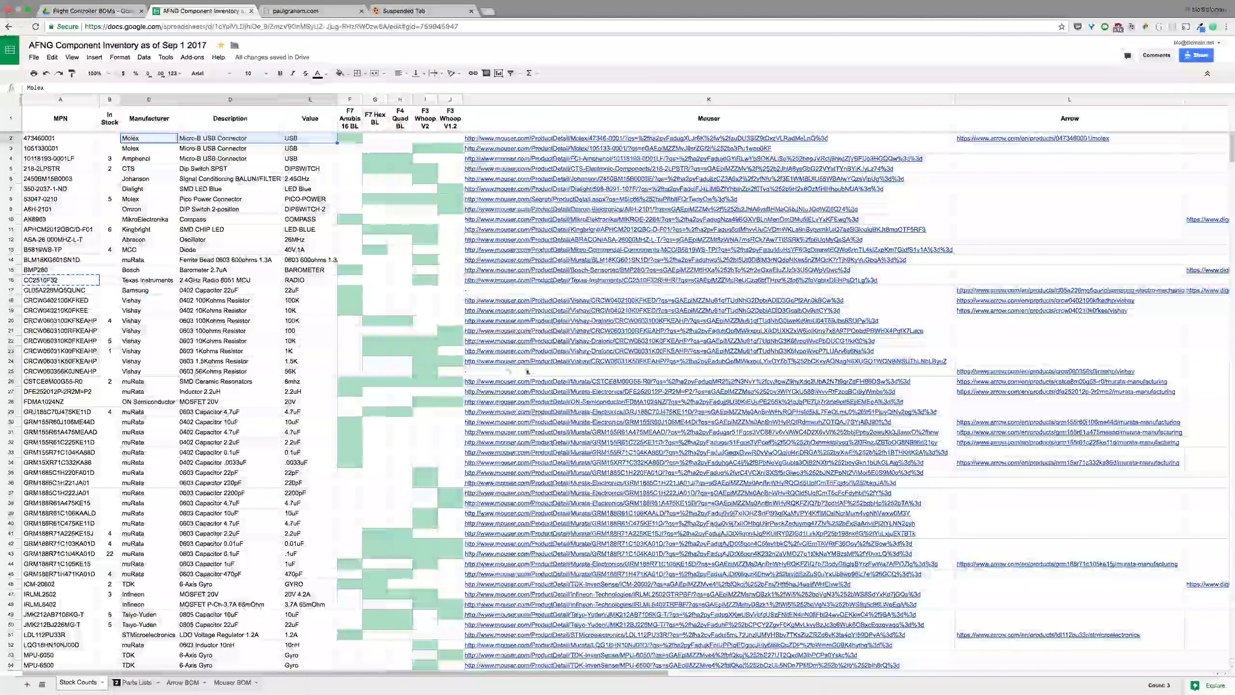
pyautogui.scroll(-1, 389, 384)
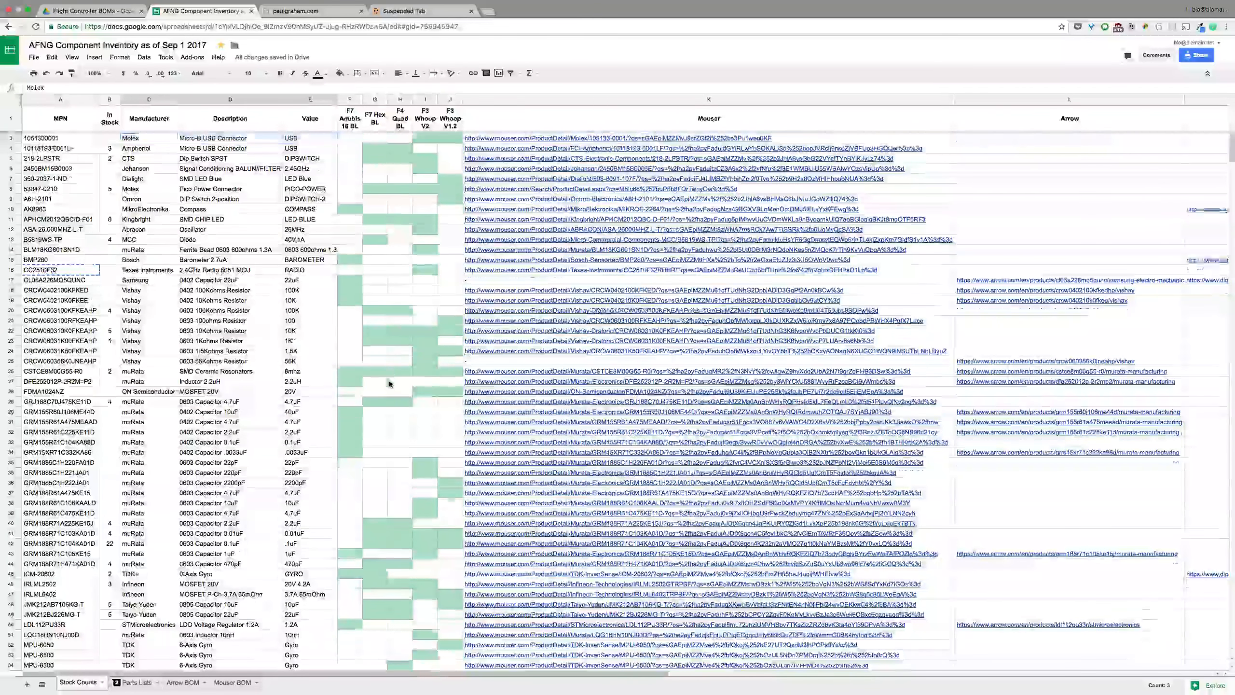
pyautogui.scroll(1, 389, 384)
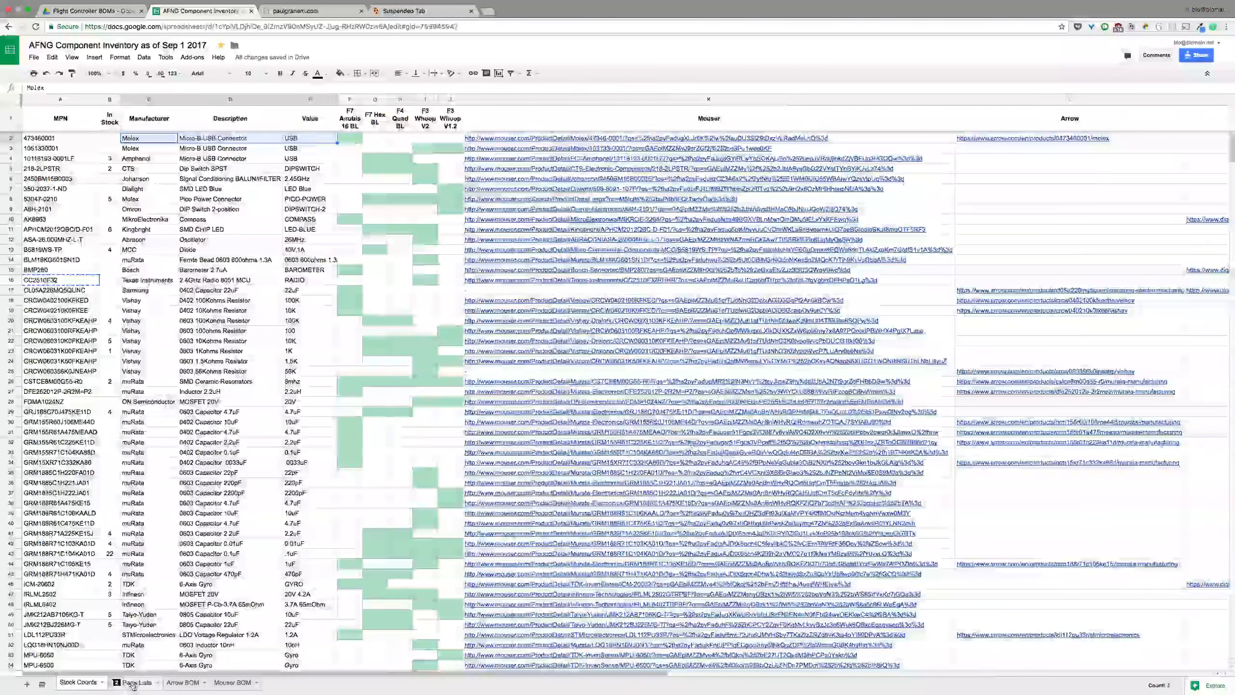
# Step: Open the Parts Lists sheet and inspect the F7 Hex rows, the Quantity column and the first part's In Stock and Sufficient formulas
pyautogui.click(133, 683)
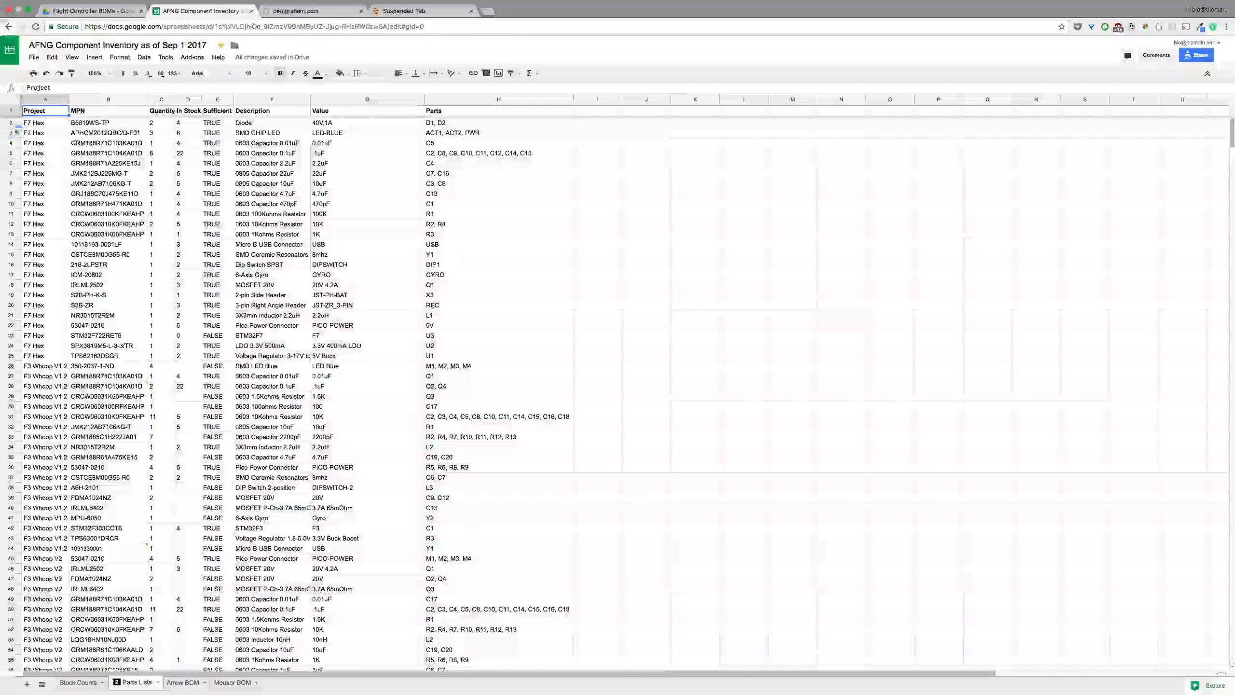
pyautogui.moveTo(10, 128); pyautogui.dragTo(4, 353)
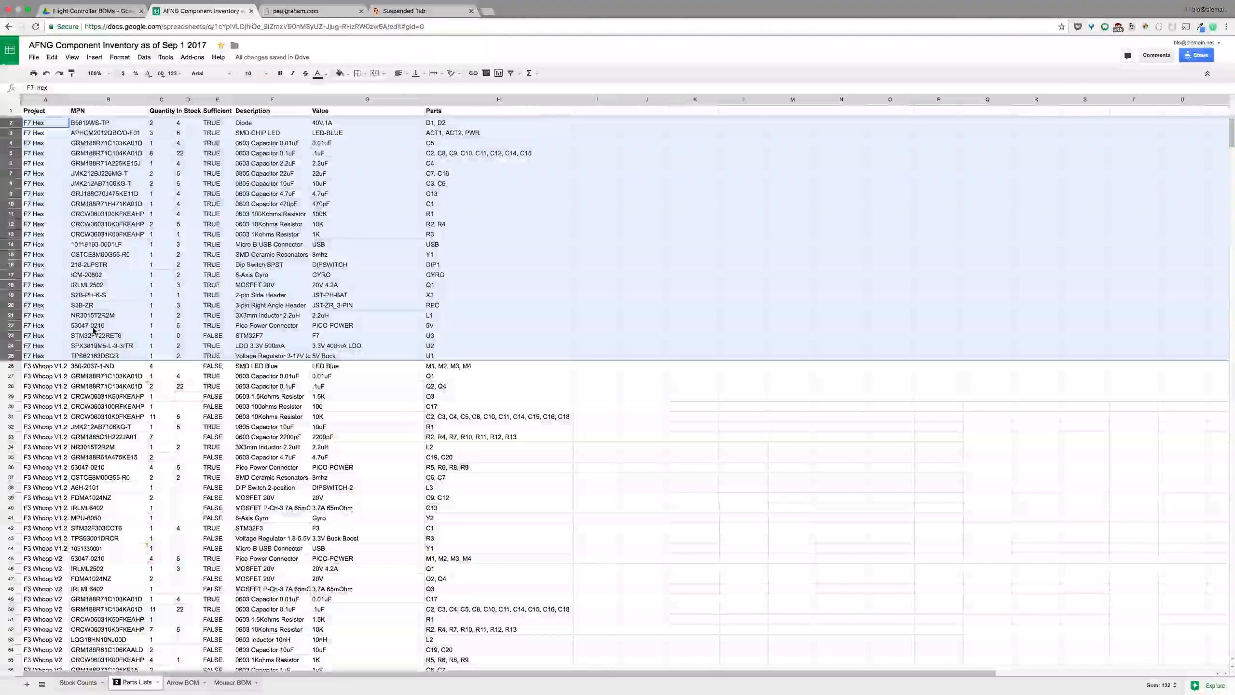
pyautogui.click(161, 100)
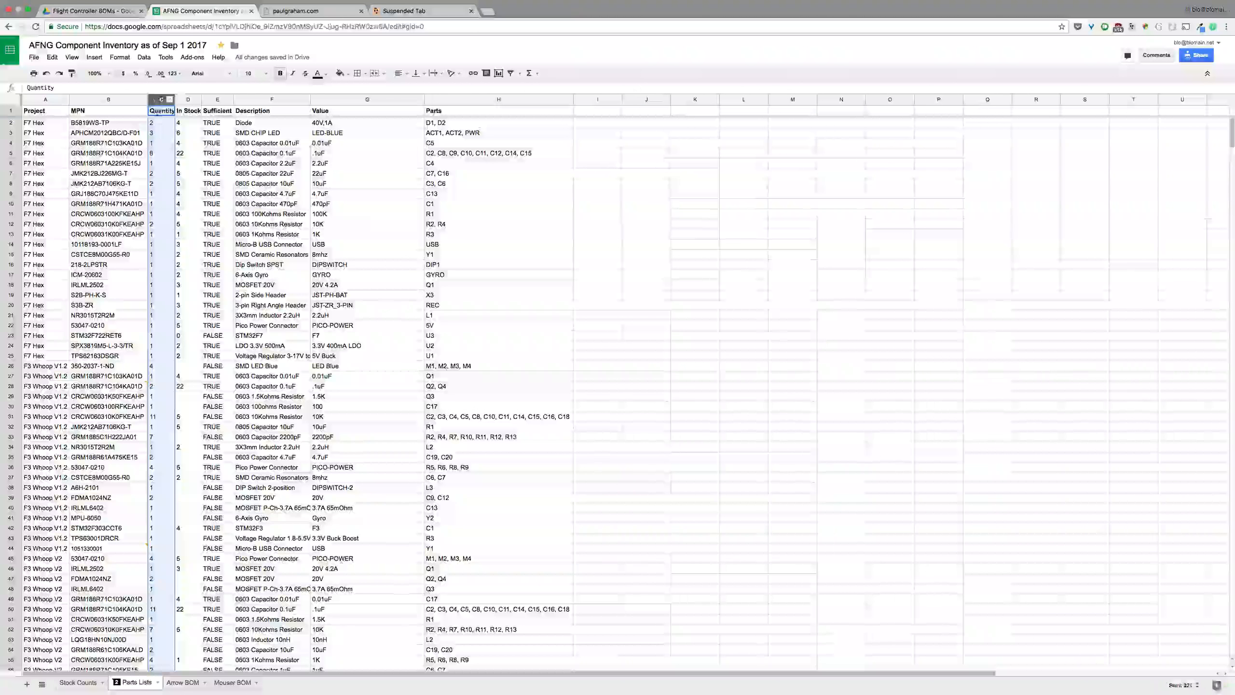
pyautogui.click(183, 125)
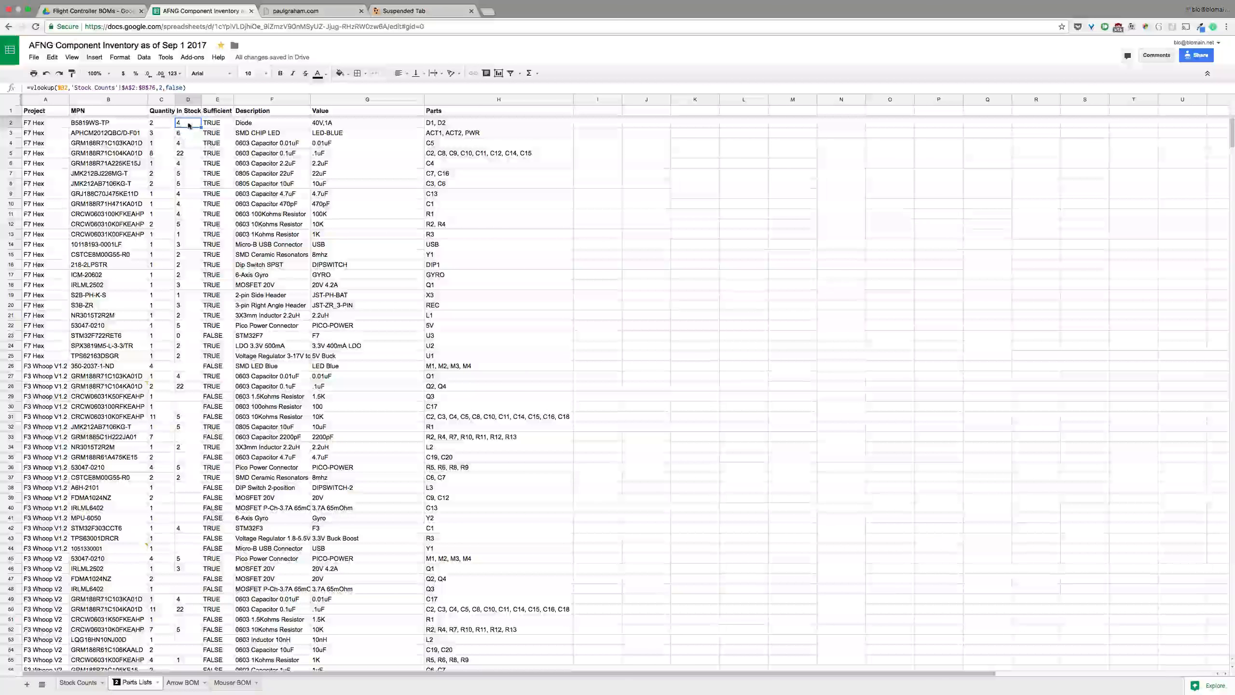
pyautogui.click(218, 124)
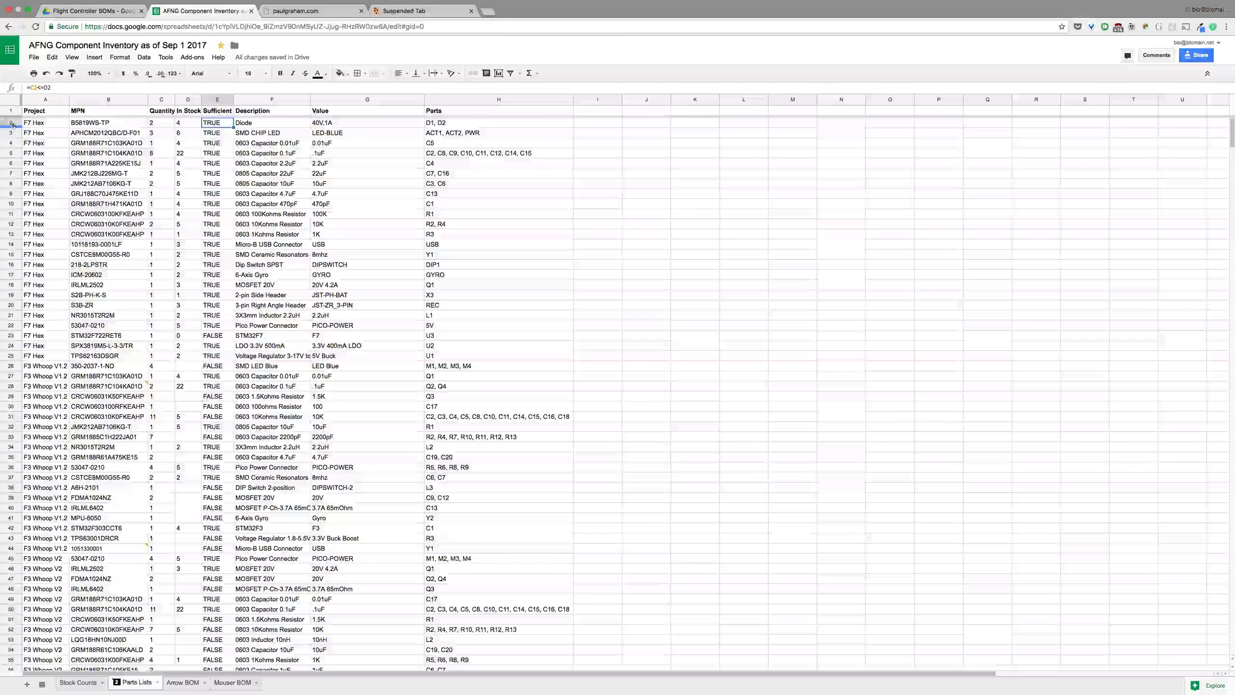
# Step: Highlight the F7 Hex parts and check the Sufficient and In Stock cells of the STM32F722RET6 part
pyautogui.moveTo(12, 124); pyautogui.dragTo(1, 354)
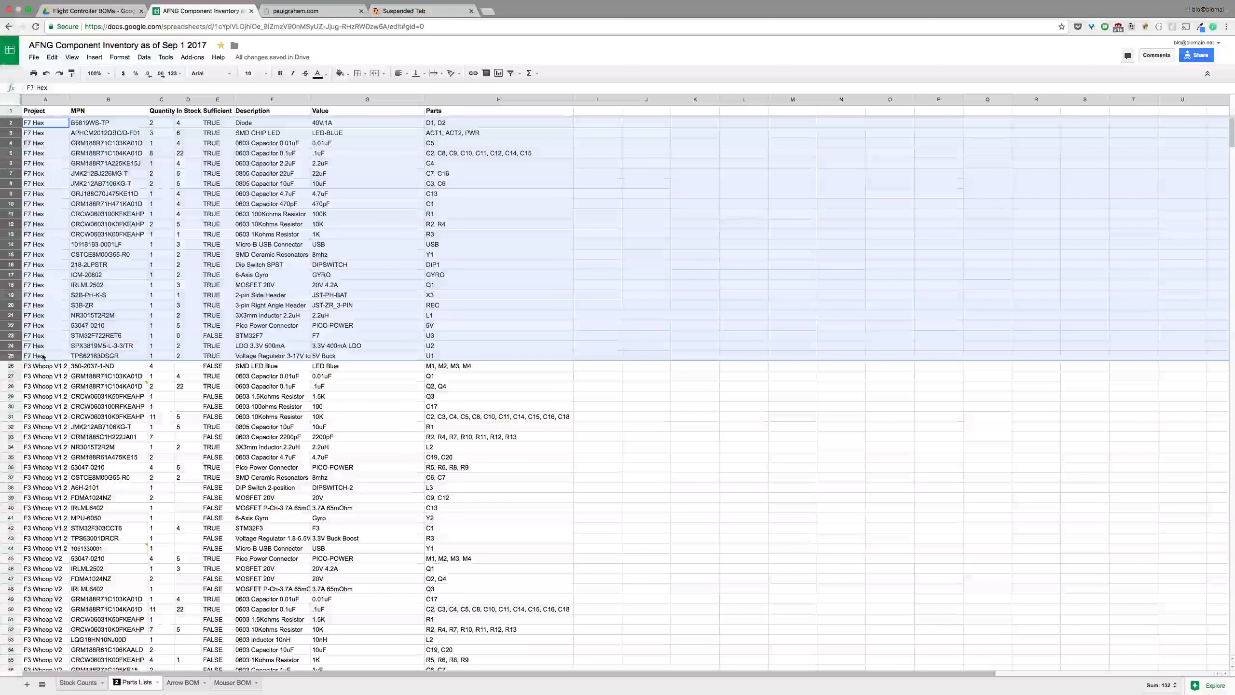
pyautogui.click(220, 337)
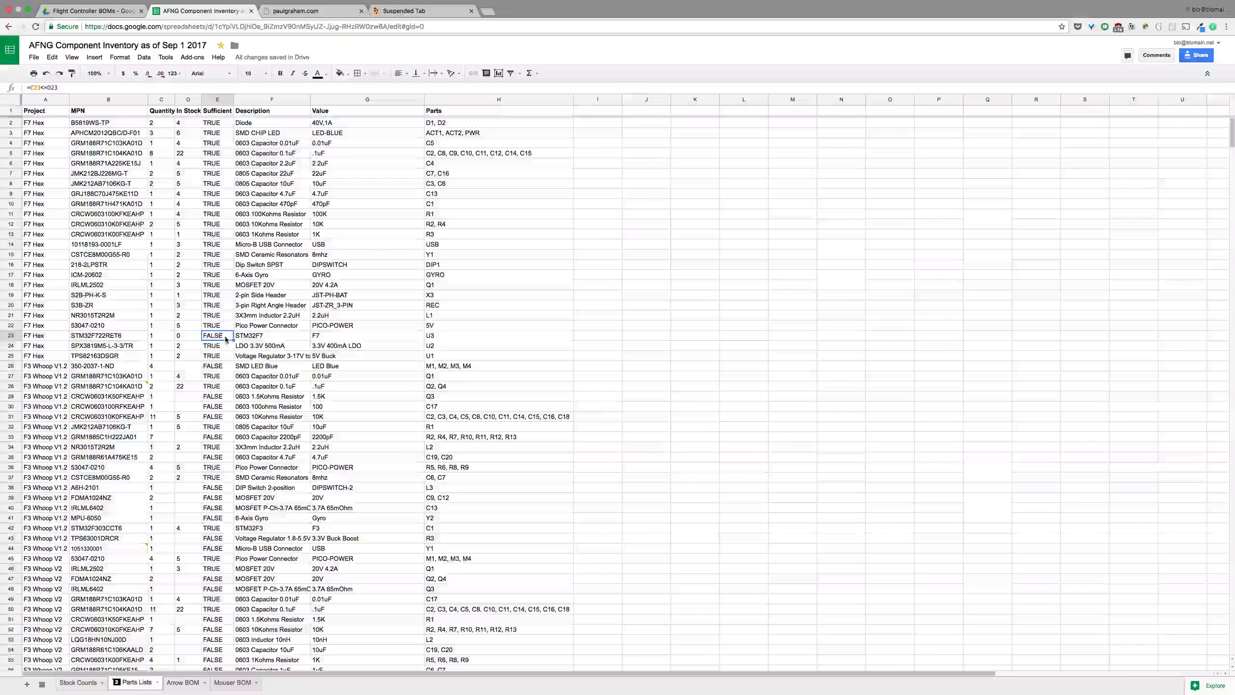
pyautogui.click(189, 339)
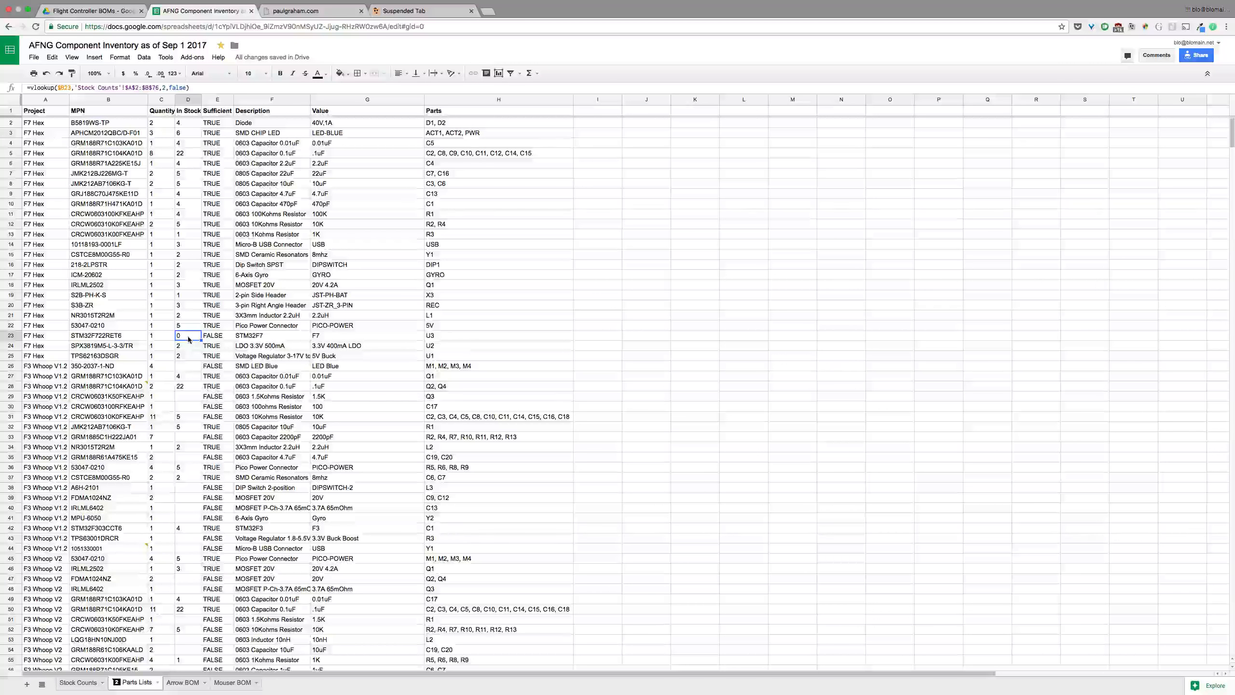
# Step: Review the F3 Whoop V1.2, F3 Whoop V2 and F4 Quad parts, highlighting the V1.2 and F4 Quad row blocks
pyautogui.scroll(-3, 249, 397)
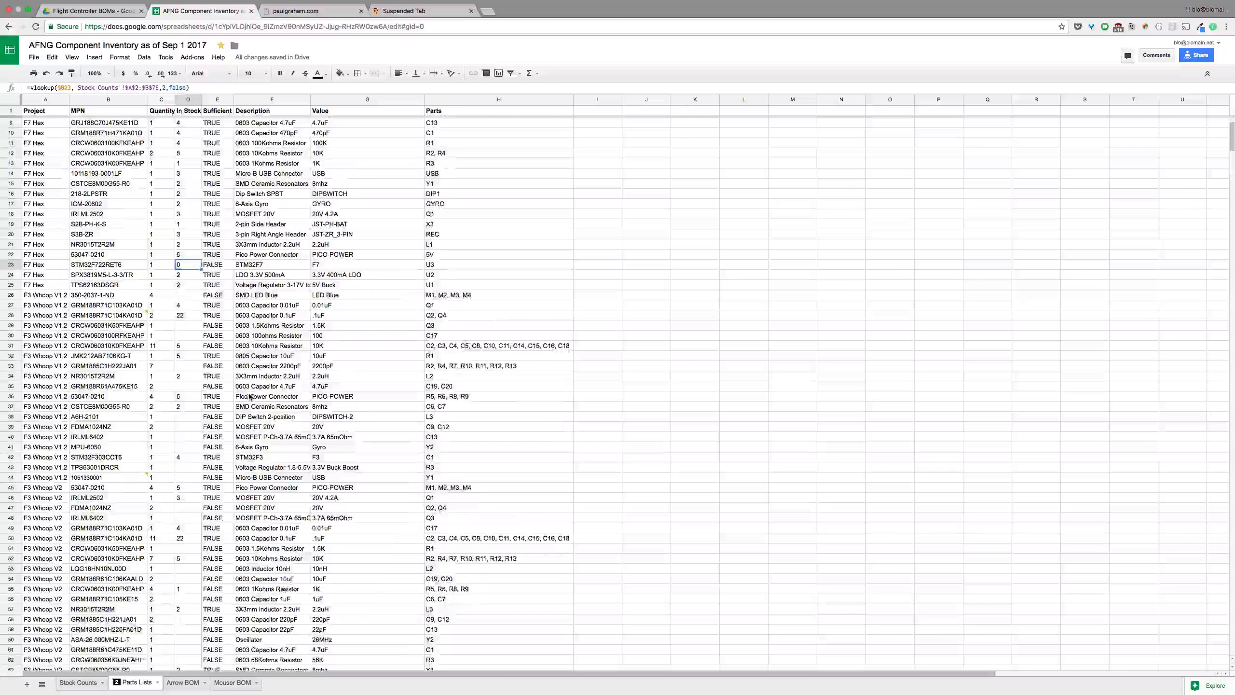
pyautogui.click(9, 299)
pyautogui.moveTo(9, 304); pyautogui.dragTo(3, 476)
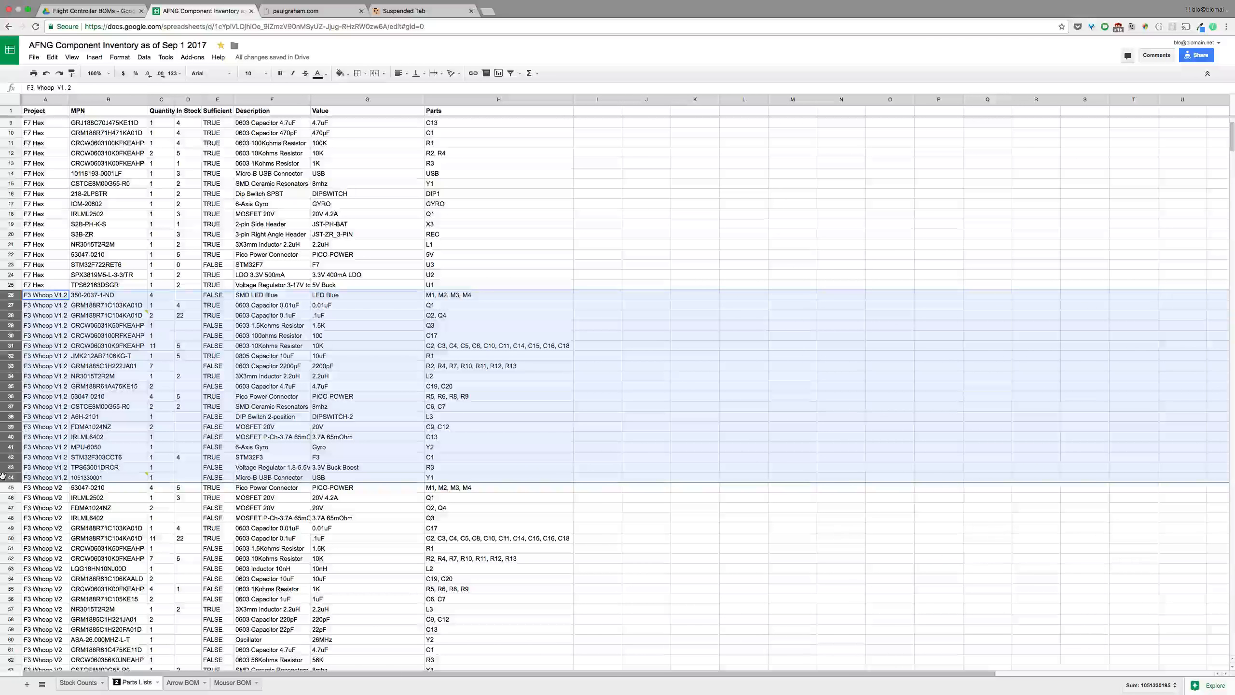
pyautogui.scroll(-7, 217, 312)
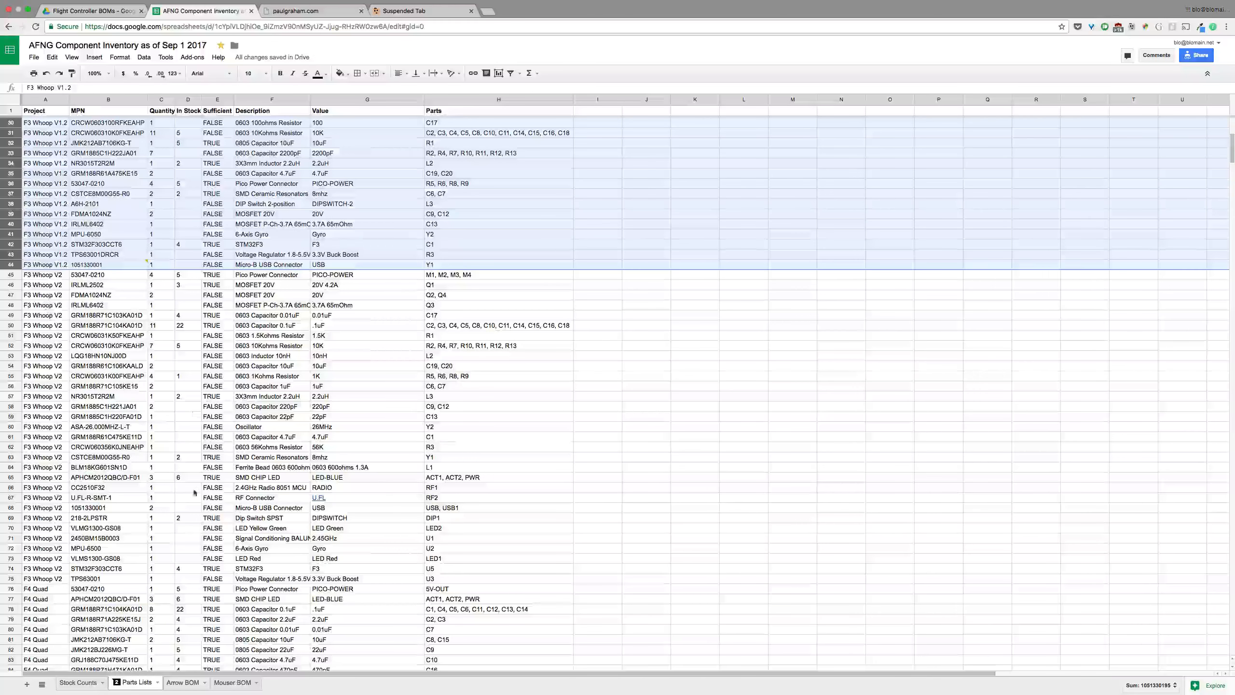
pyautogui.scroll(-9, 194, 493)
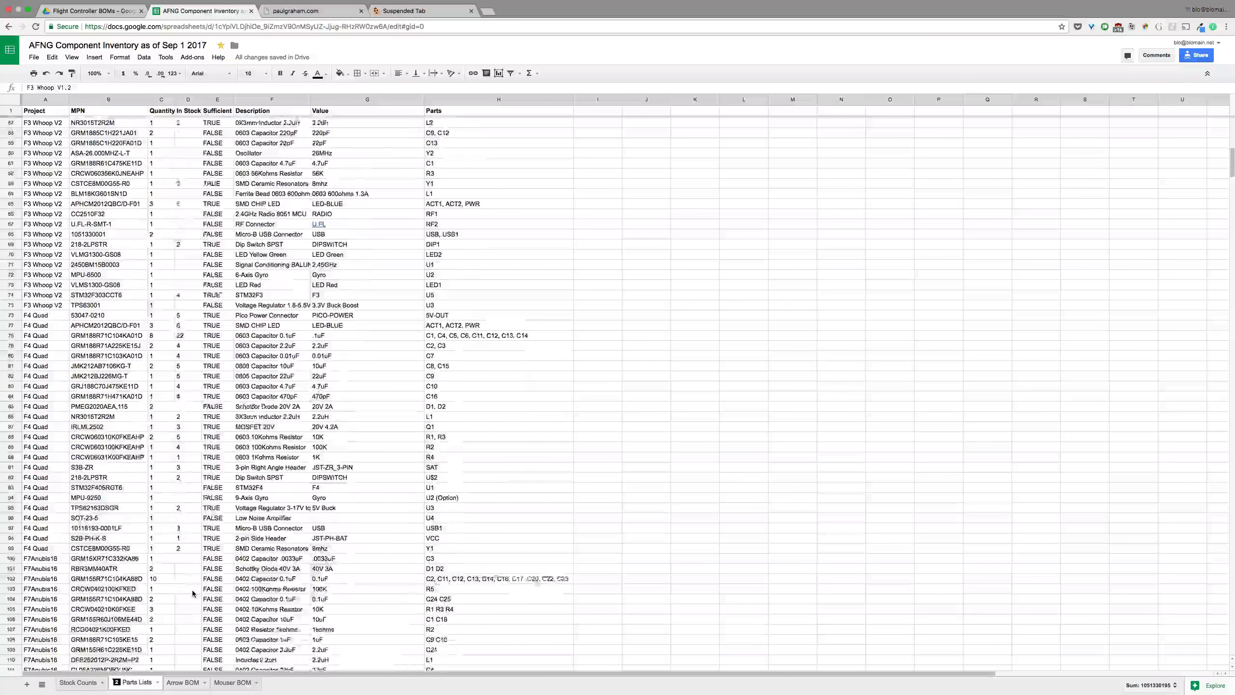
pyautogui.click(9, 295)
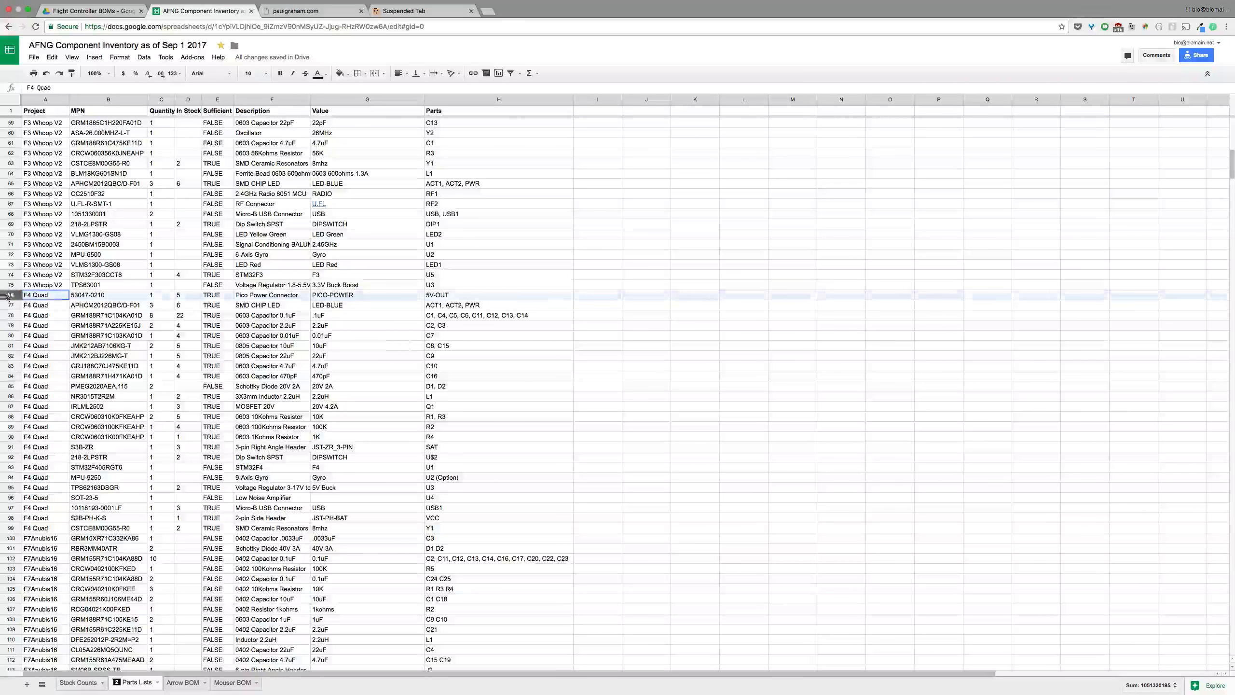
pyautogui.moveTo(9, 295); pyautogui.dragTo(3, 525)
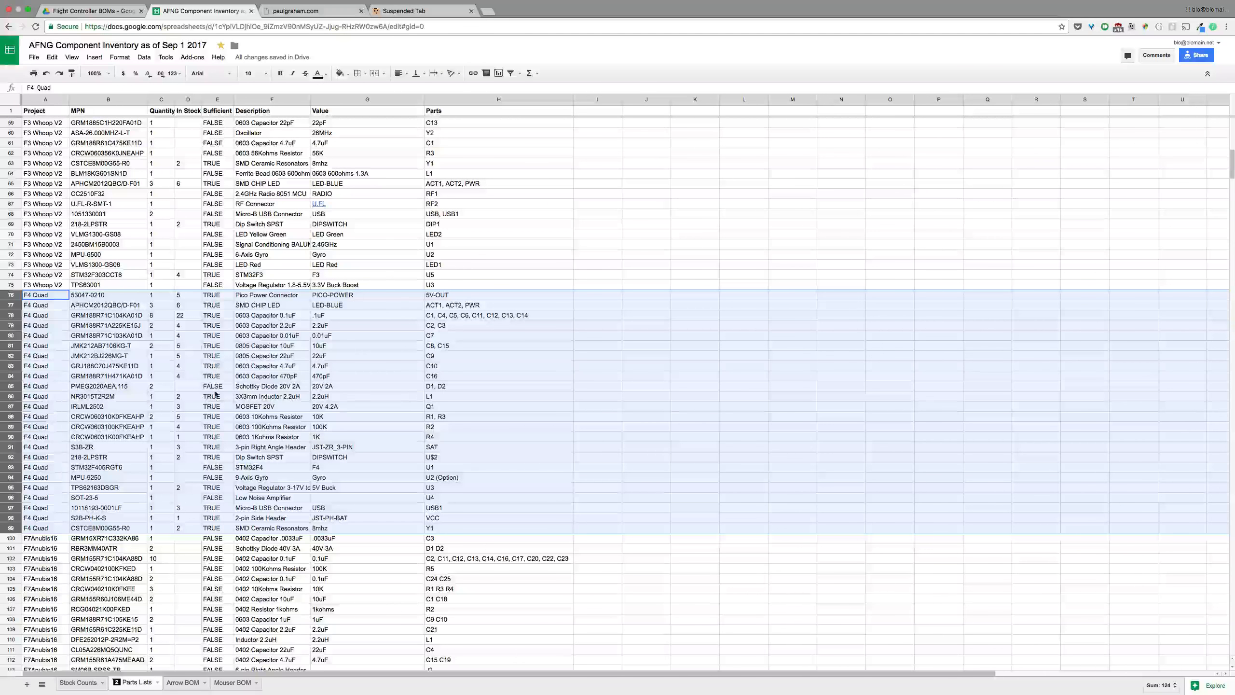
# Step: Highlight the F7Anubis16 rows 100 to 124 and examine their Parts designators
pyautogui.scroll(-5, 243, 572)
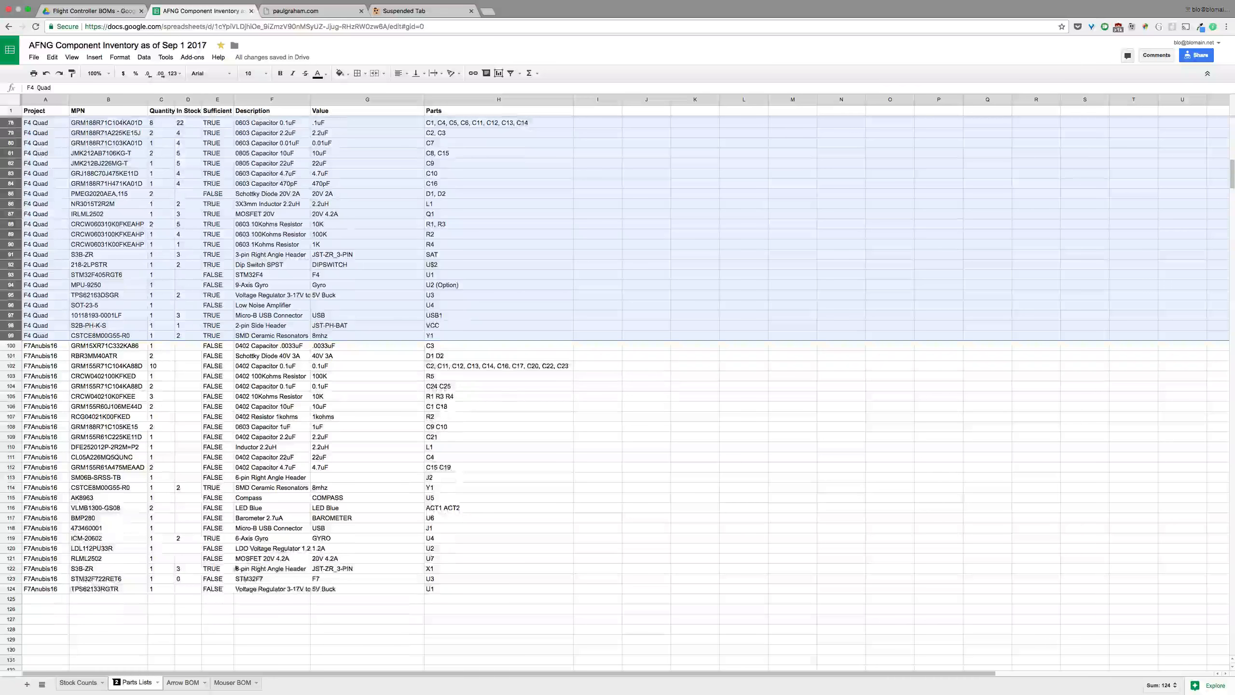
pyautogui.click(10, 345)
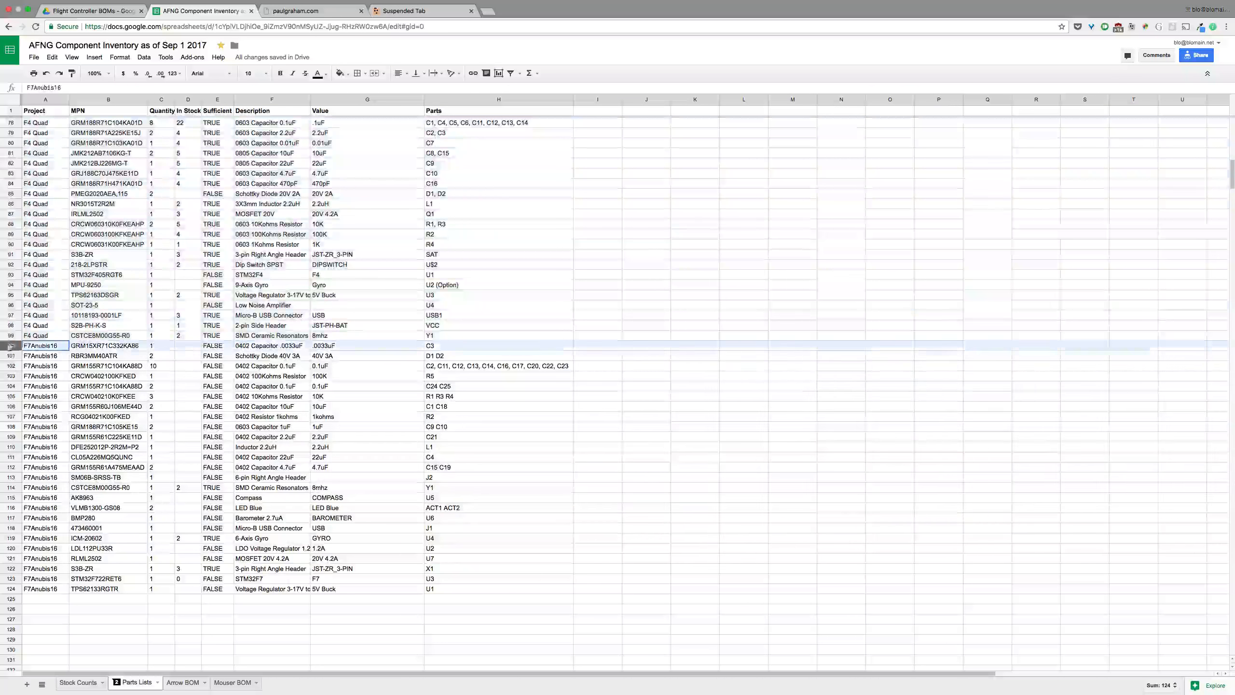
pyautogui.moveTo(10, 346); pyautogui.dragTo(98, 590)
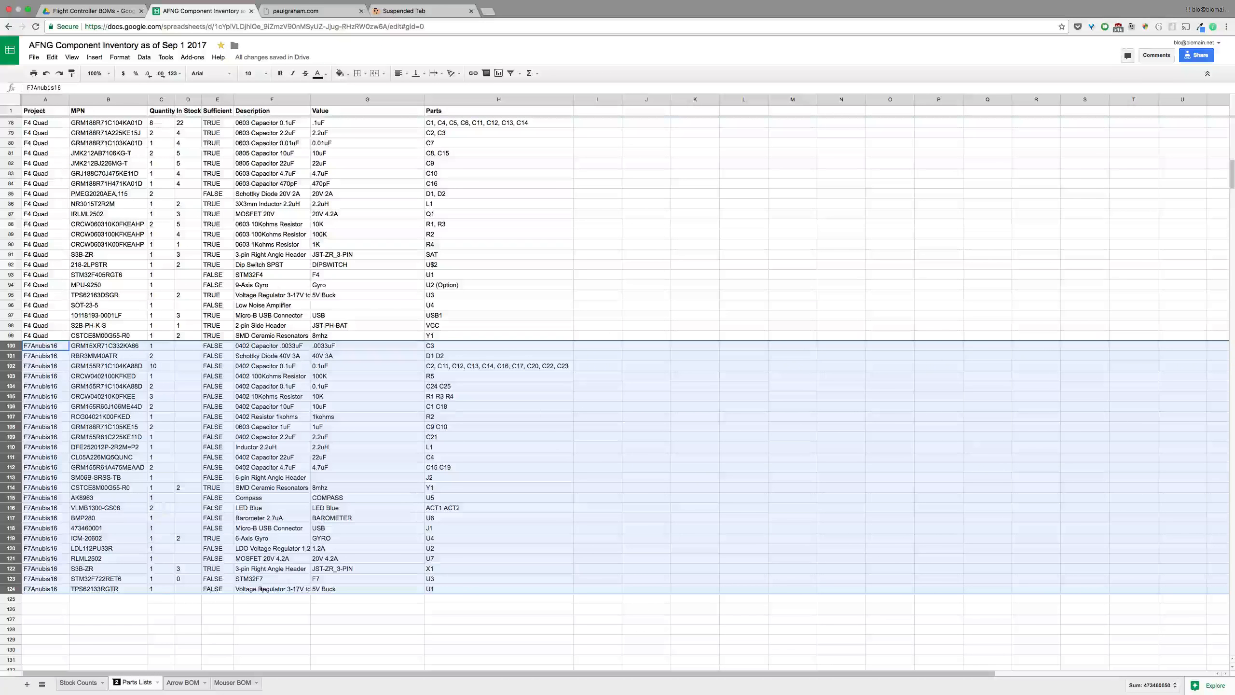
pyautogui.moveTo(430, 346); pyautogui.dragTo(442, 599)
# Step: Fit the widths of the Description and Value columns to their contents
pyautogui.click(354, 572)
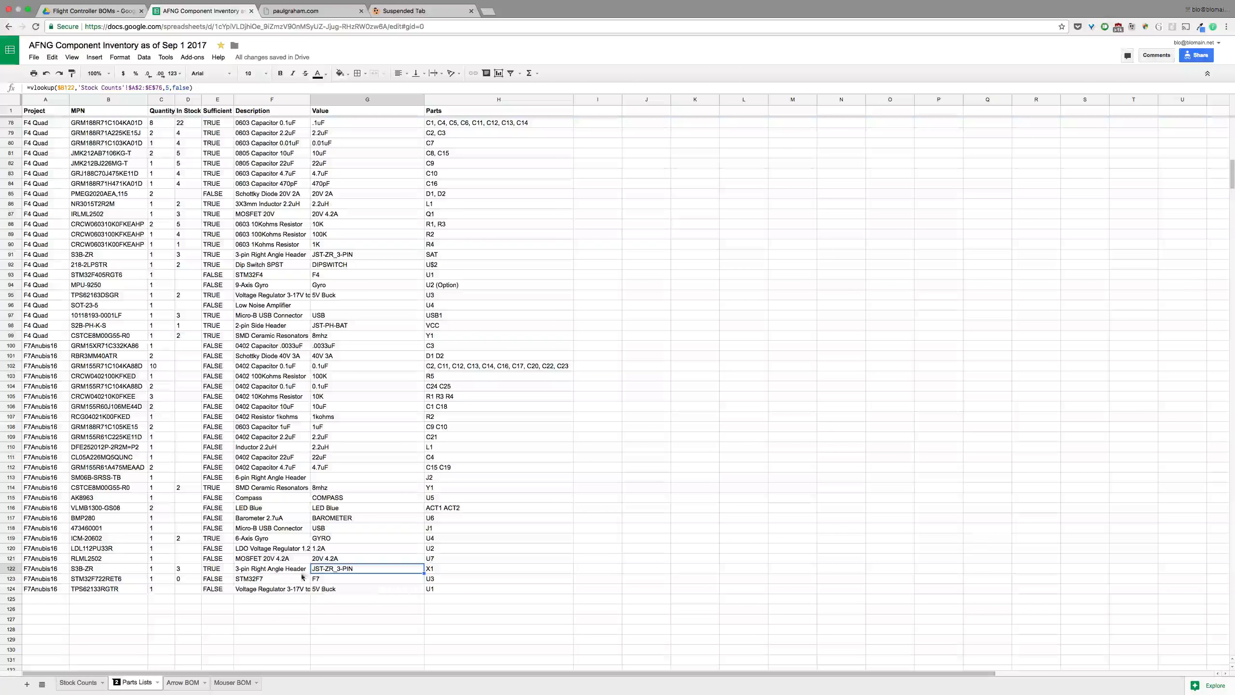
pyautogui.moveTo(296, 100); pyautogui.dragTo(311, 96)
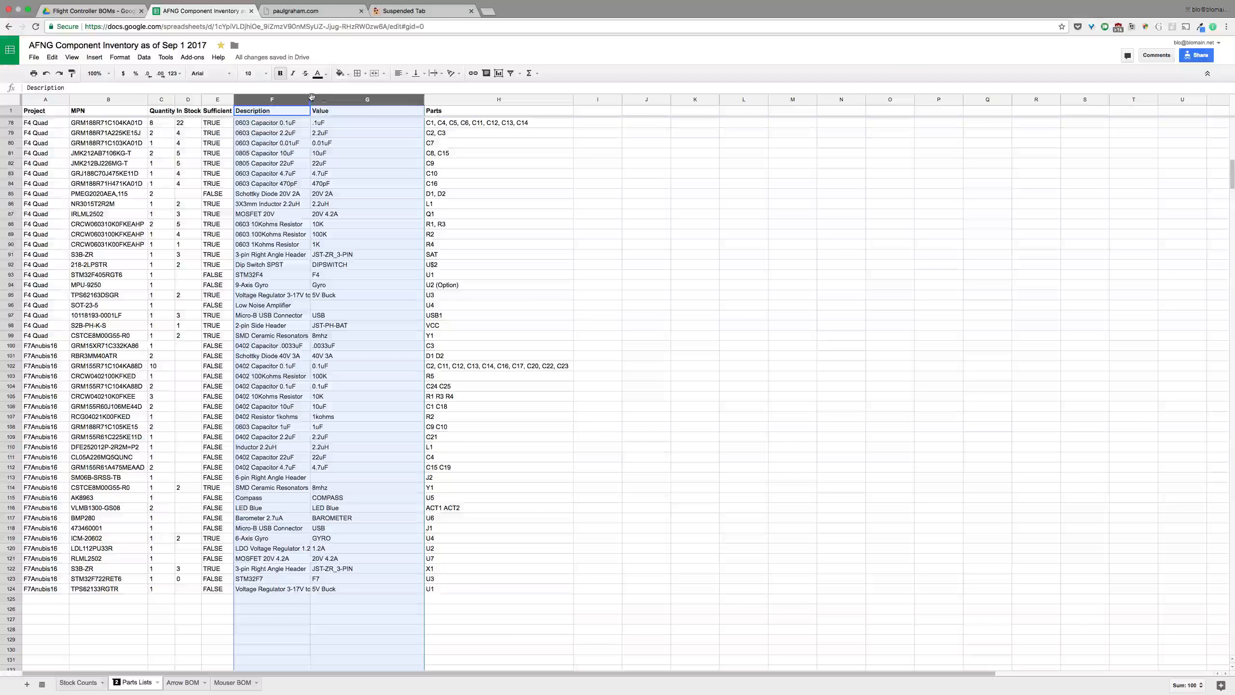
pyautogui.doubleClick(309, 99)
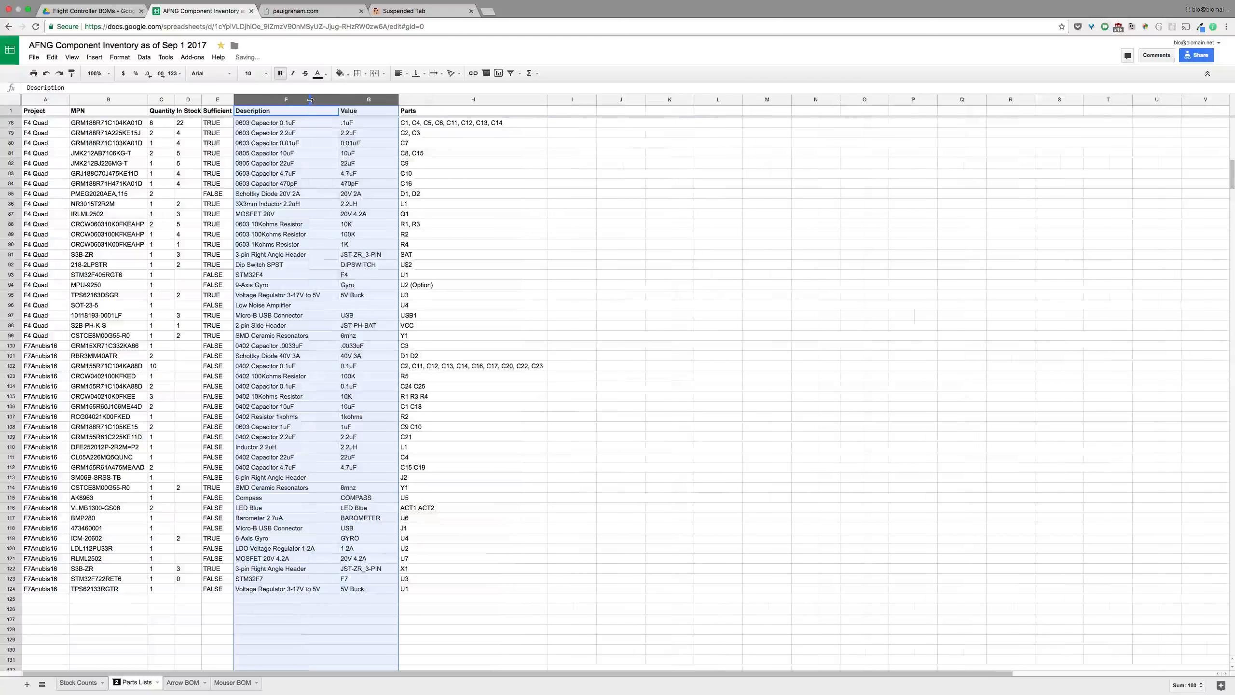
# Step: Check the spreadsheet's link-sharing settings from the Stock Counts sheet and close them without changes
pyautogui.click(318, 339)
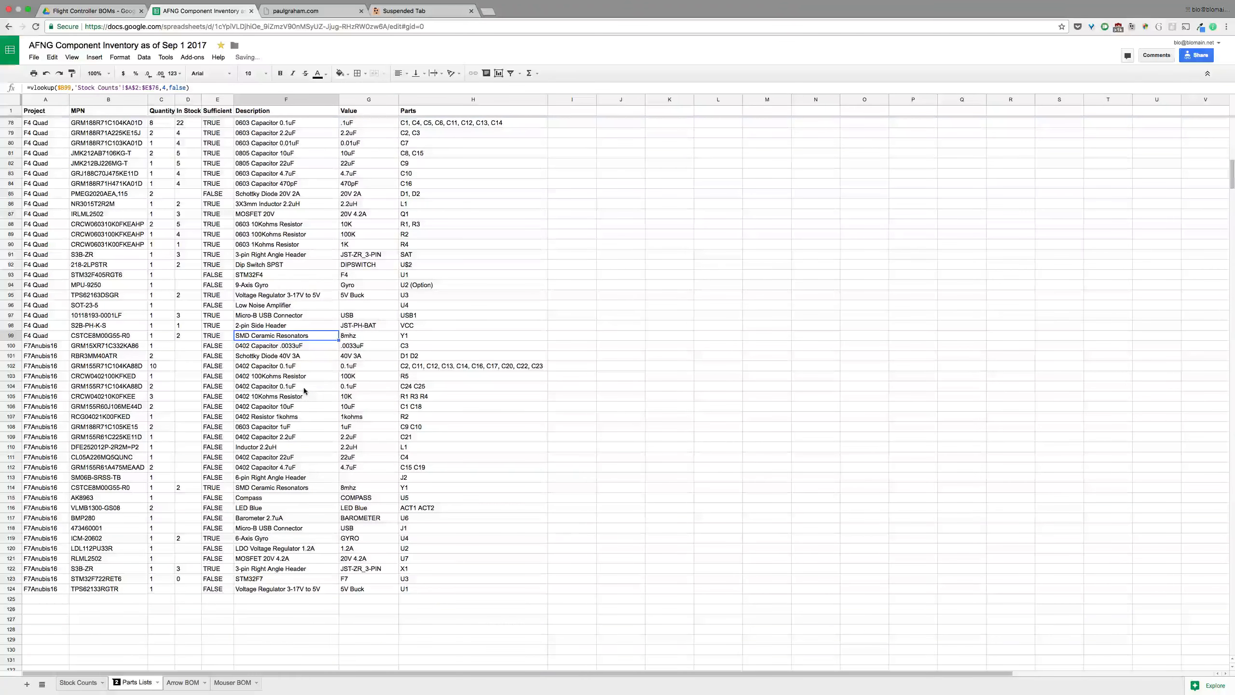
pyautogui.click(79, 683)
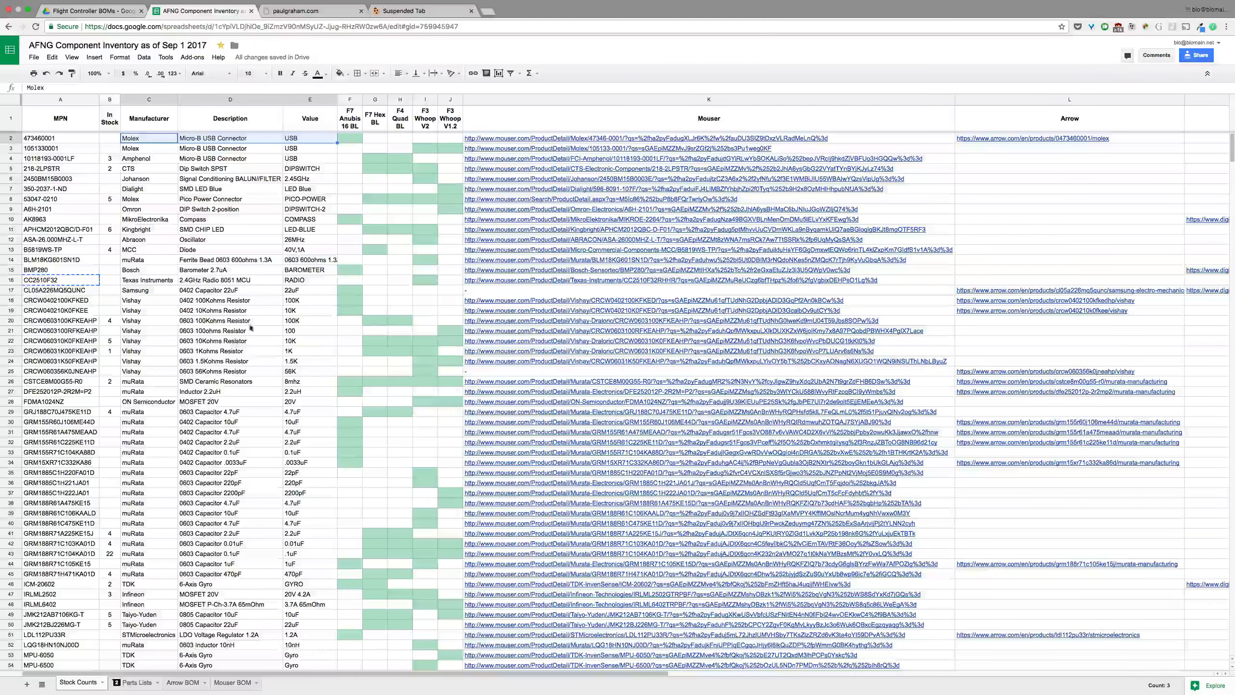
pyautogui.click(1189, 57)
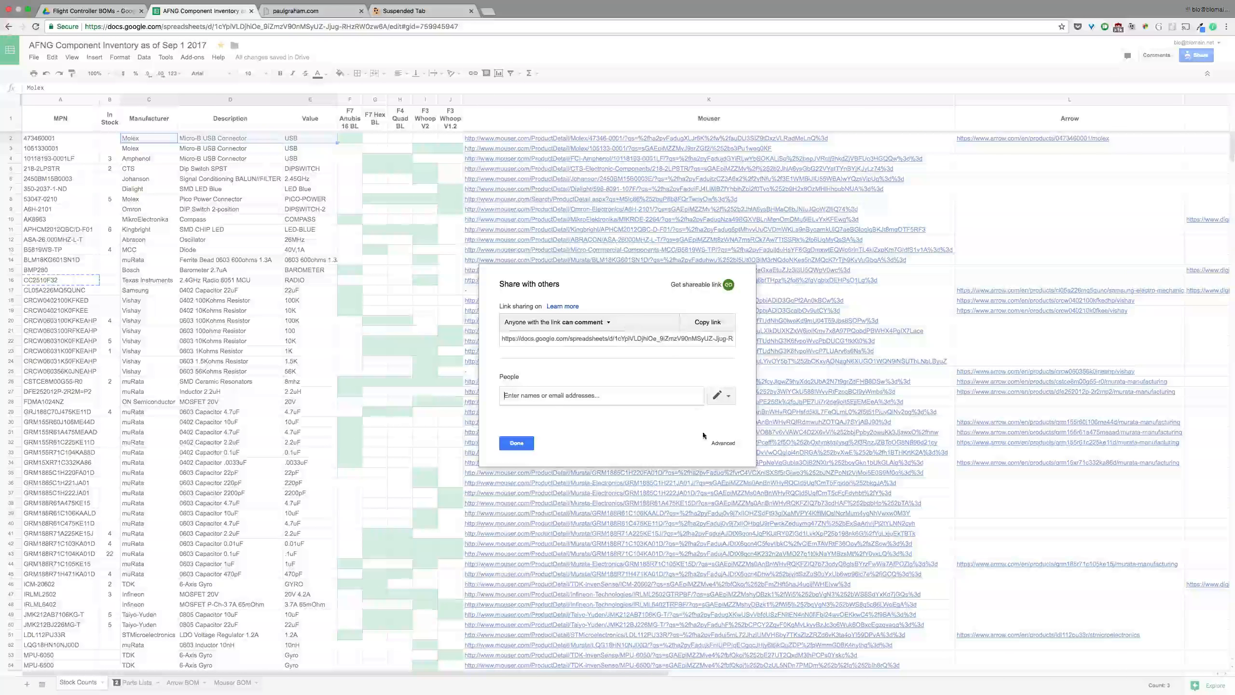
pyautogui.click(516, 443)
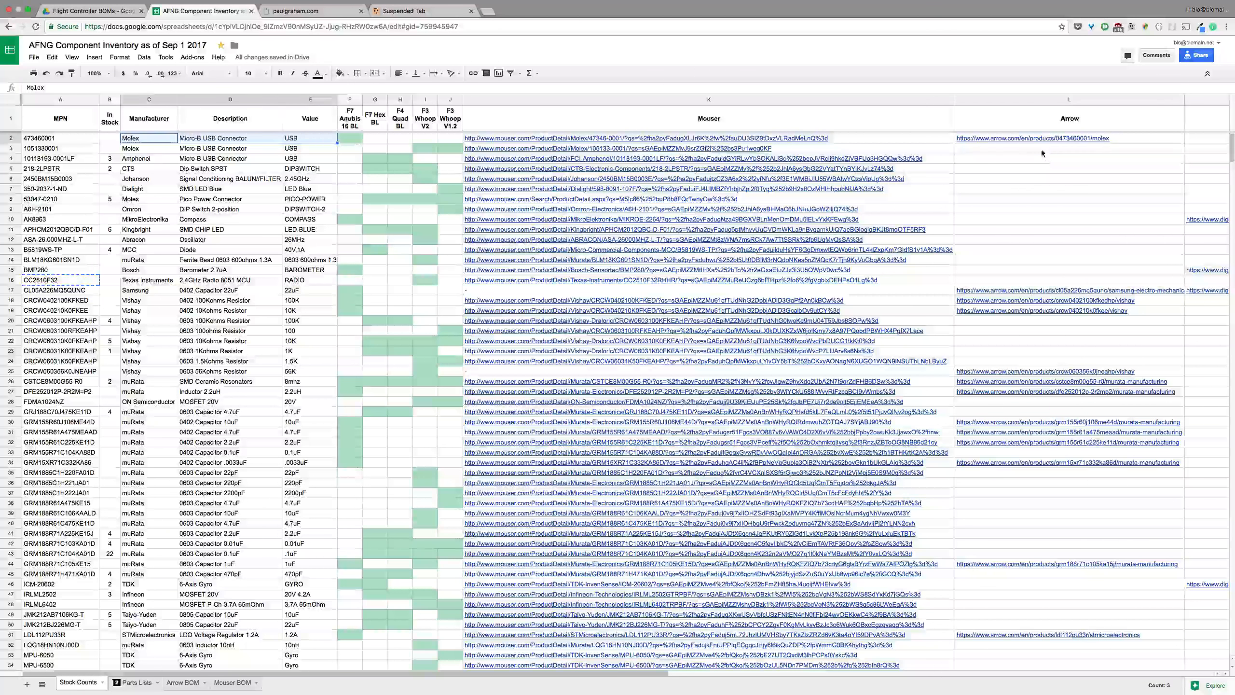
# Step: Examine the Arrow and Digikey supplier link columns on the Stock Counts sheet
pyautogui.moveTo(1046, 140); pyautogui.dragTo(1036, 241)
pyautogui.click(1036, 242)
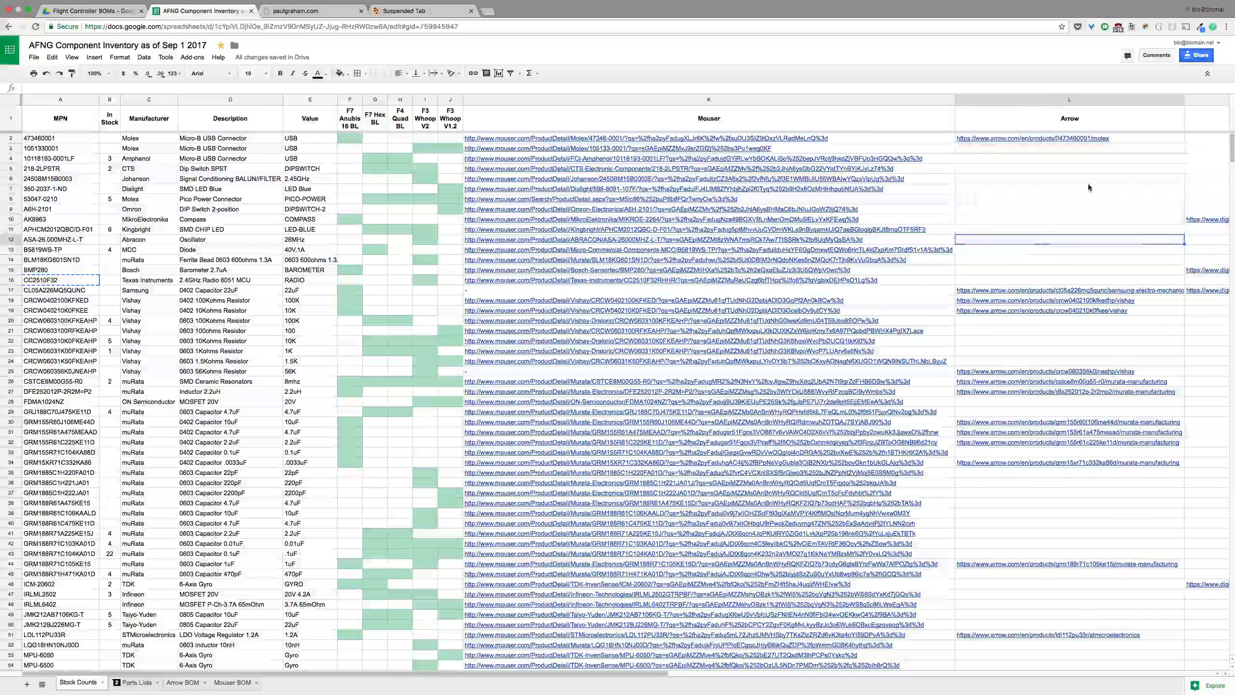
pyautogui.hscroll(5, 1088, 188)
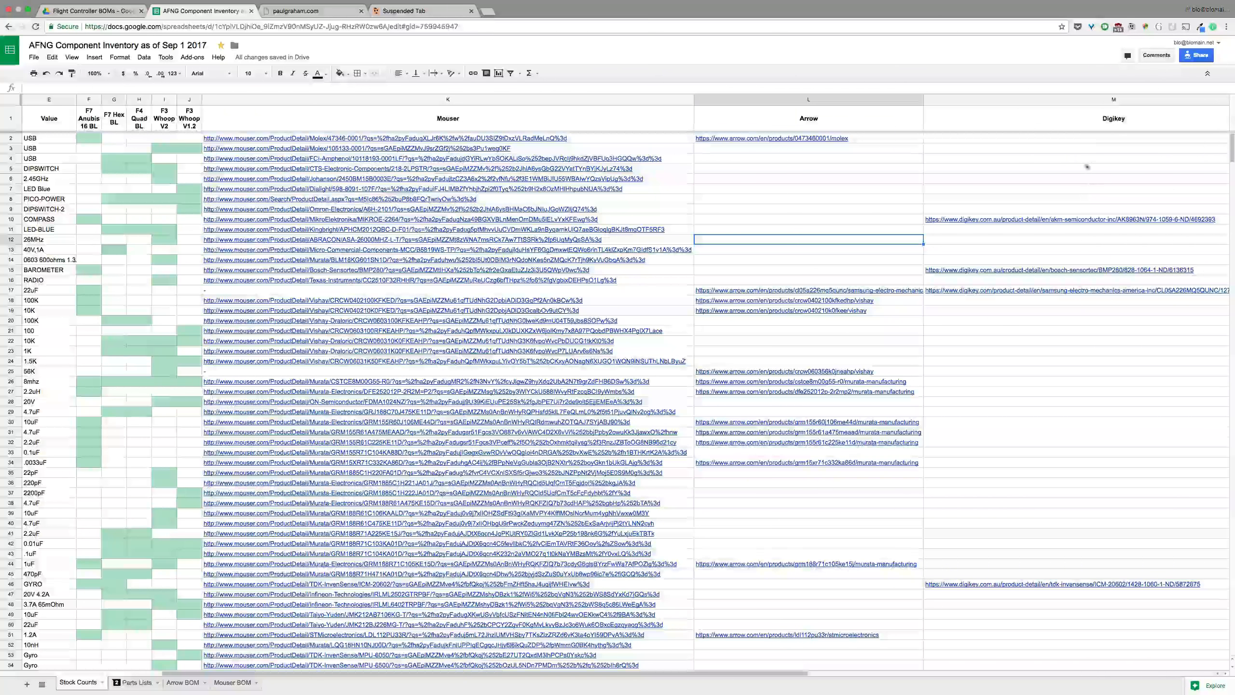
pyautogui.hscroll(-5, 1075, 170)
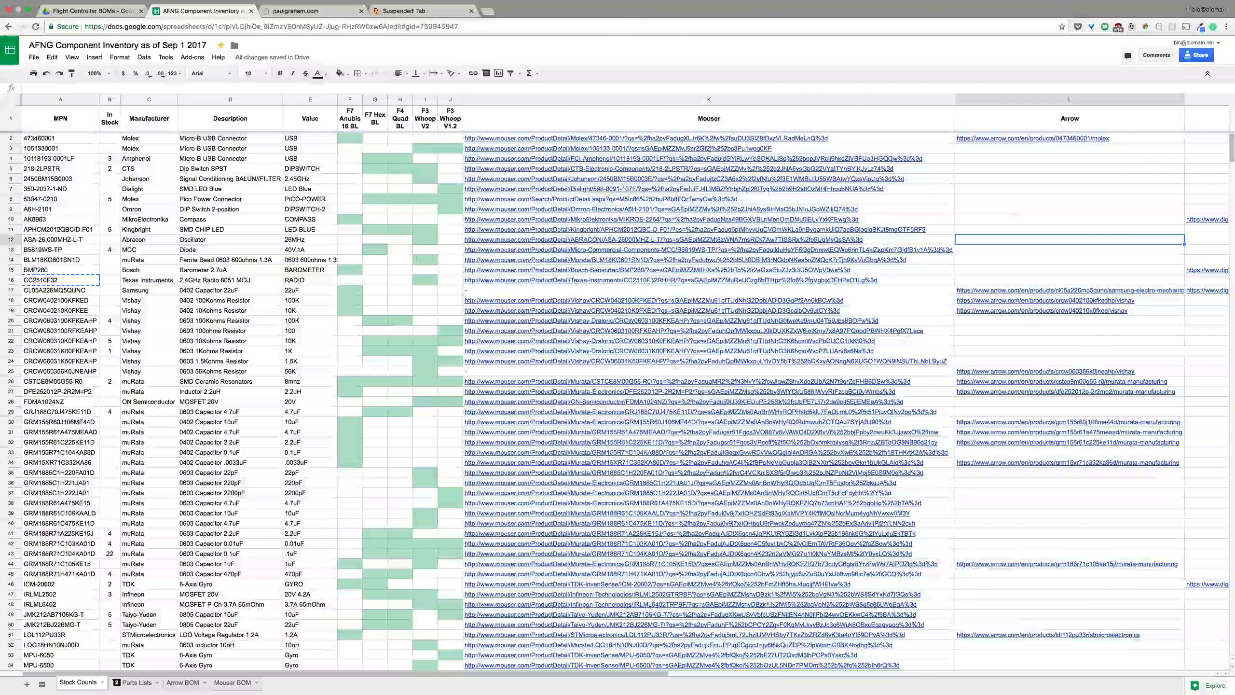
pyautogui.click(1048, 148)
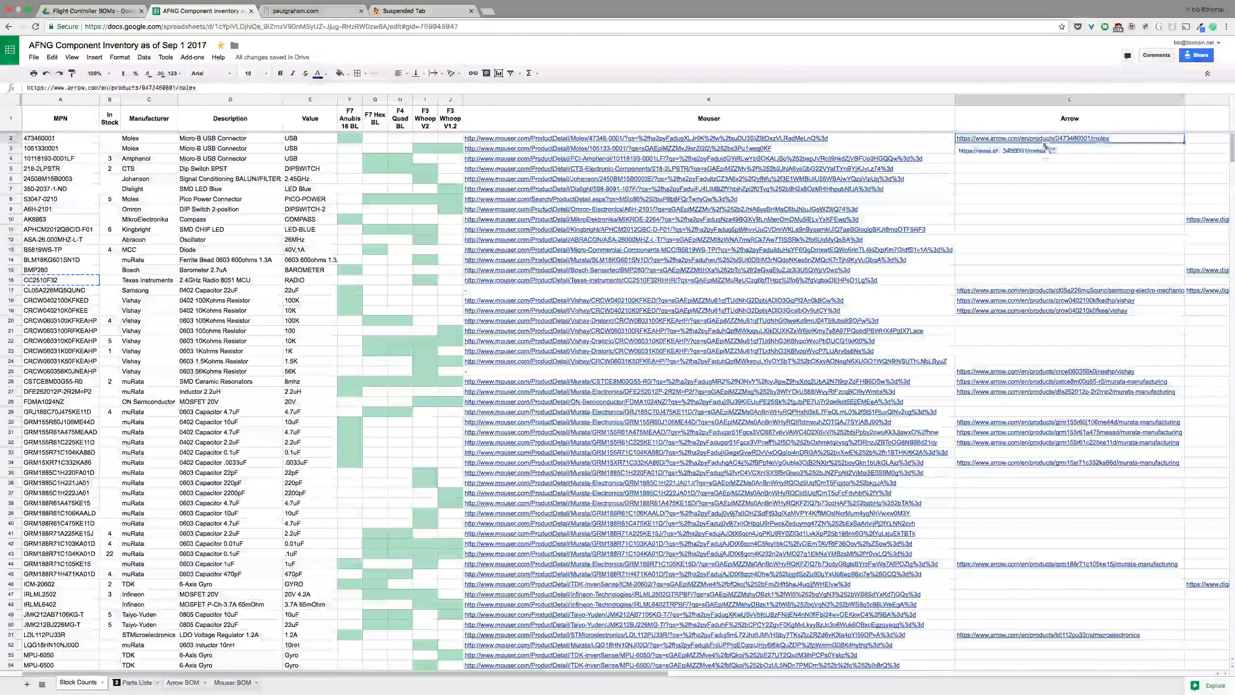
# Step: Look through the Stock Counts rows down to the PART COUNT row and return to the first part
pyautogui.moveTo(482, 225)
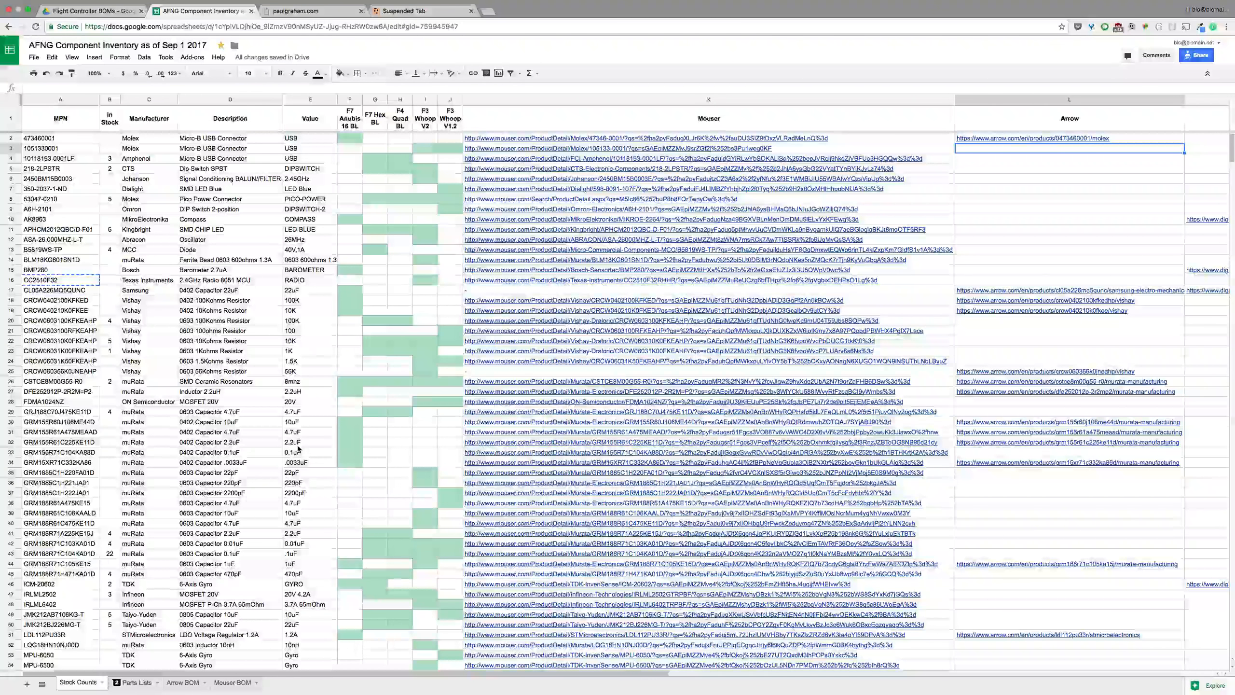
pyautogui.scroll(-2, 299, 450)
pyautogui.scroll(-7, 300, 450)
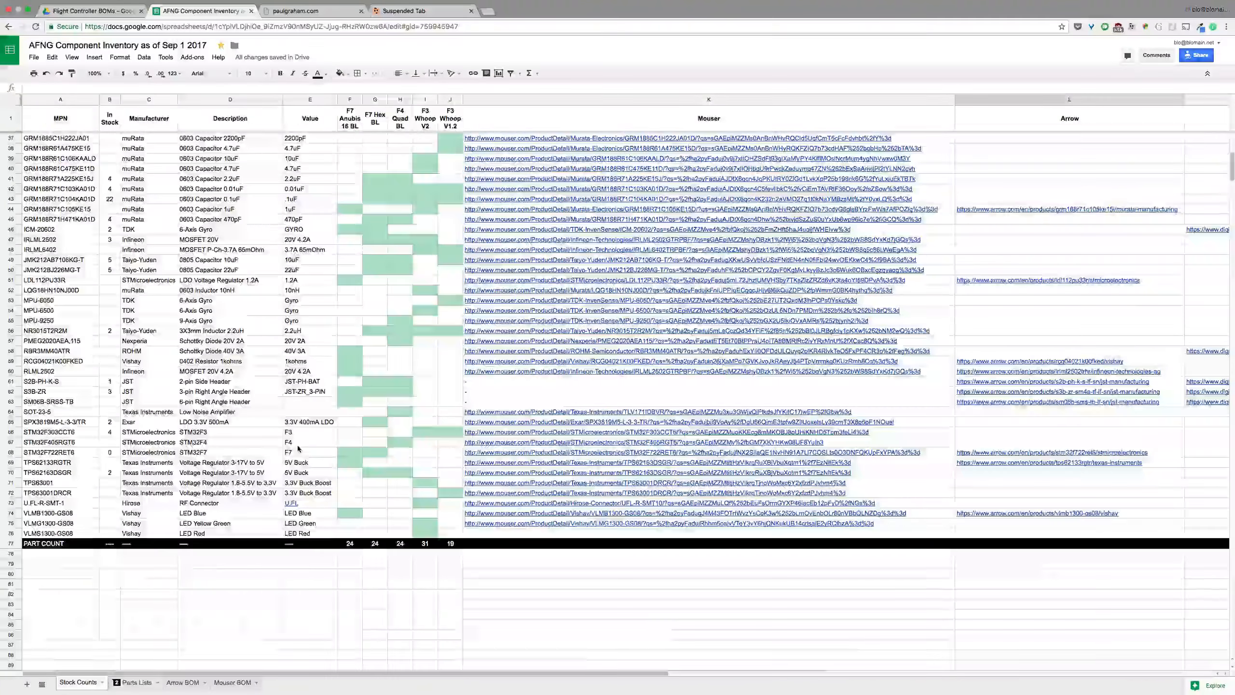
pyautogui.scroll(7, 299, 450)
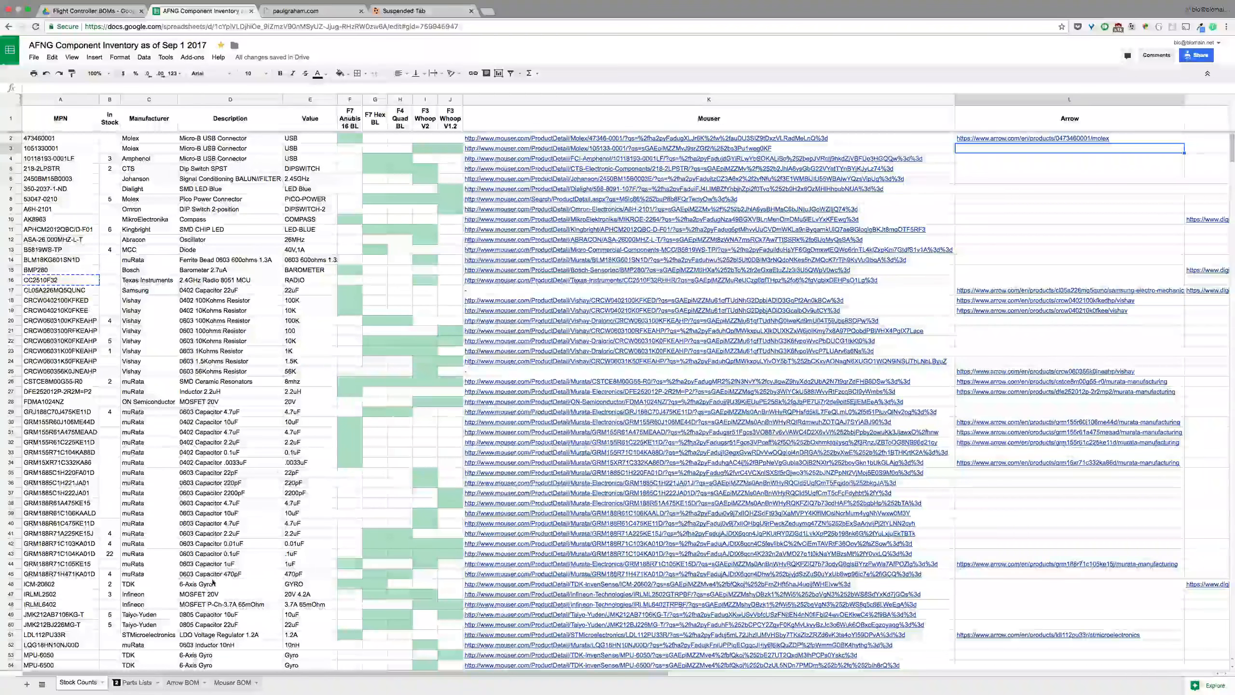
# Step: Review the Parts Lists sheet from the F7 Hex rows to the F7Anubis16 rows and return to its start
pyautogui.click(135, 683)
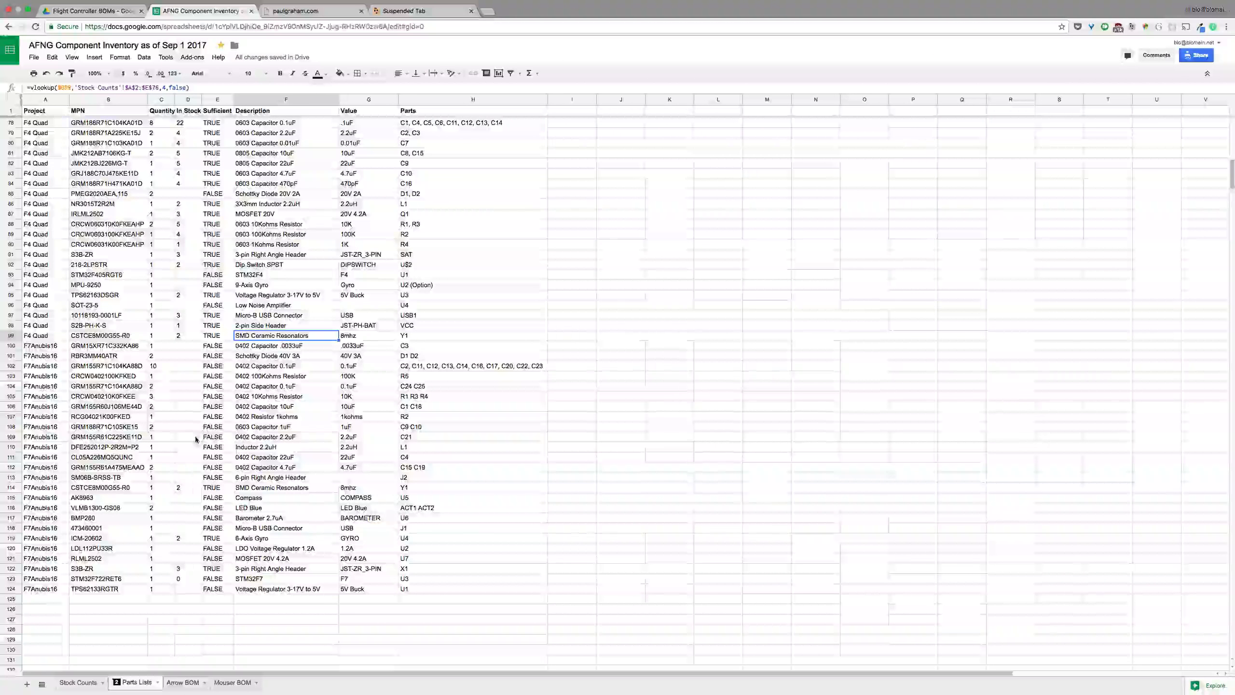
pyautogui.scroll(13, 195, 439)
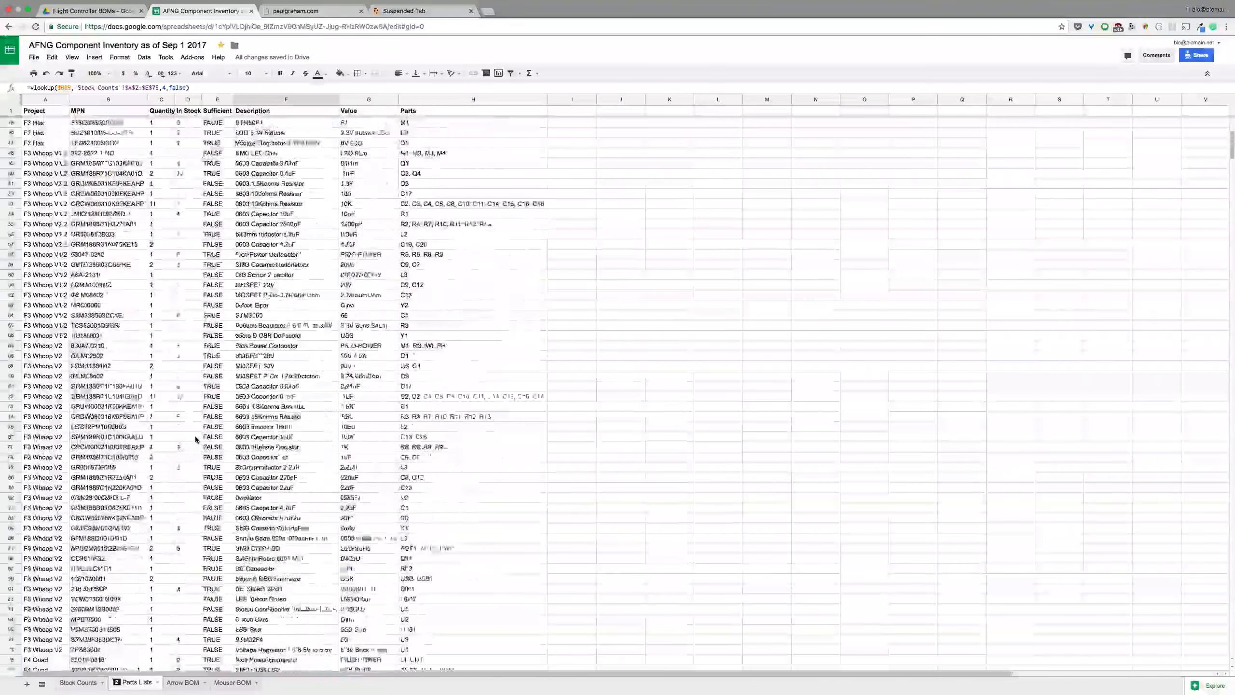
pyautogui.scroll(1, 196, 440)
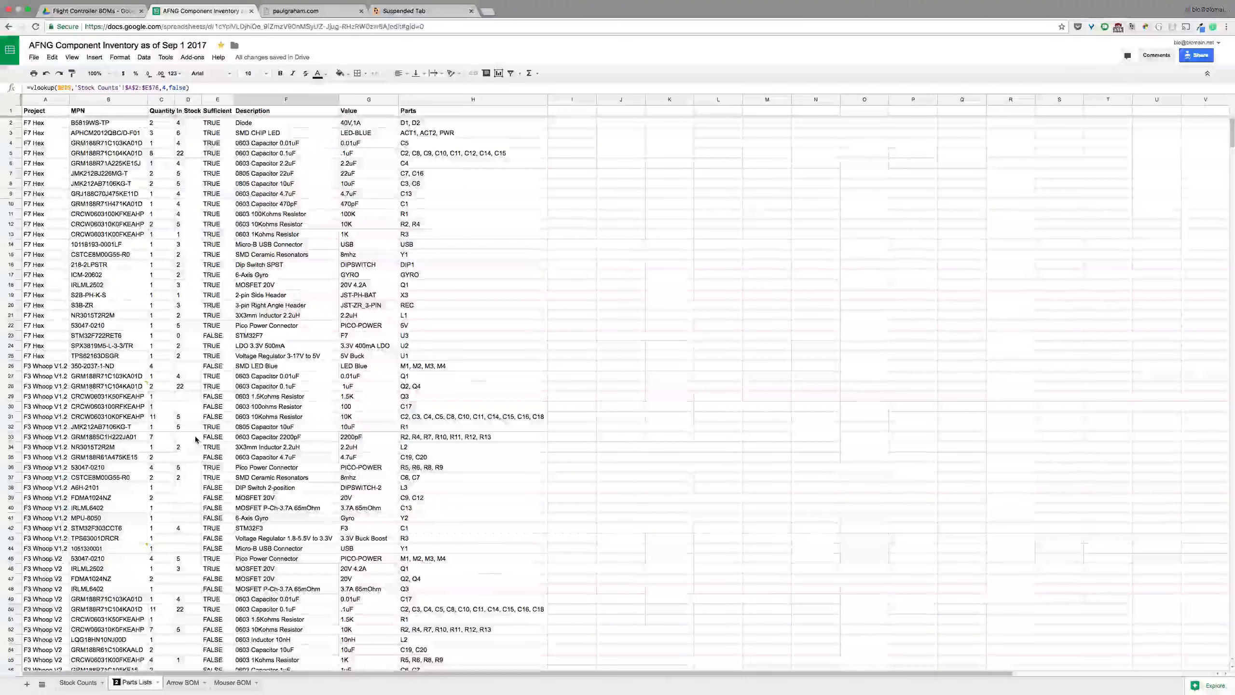
pyautogui.scroll(-10, 196, 440)
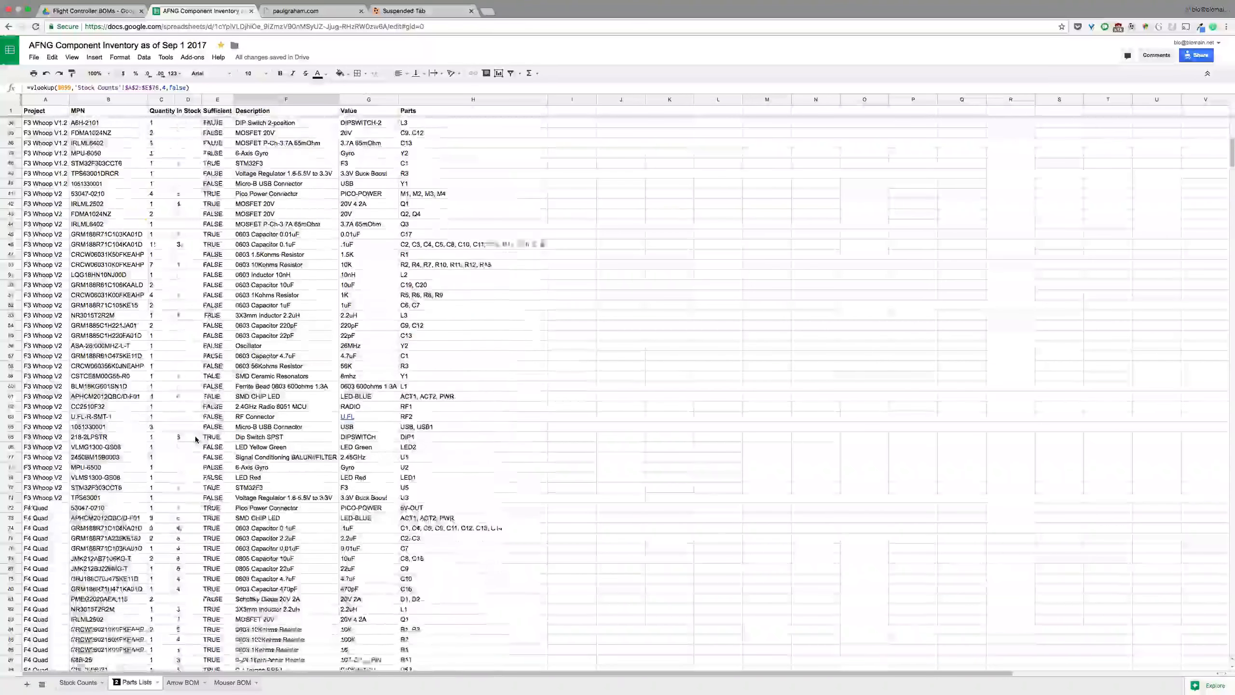
pyautogui.scroll(-8, 196, 439)
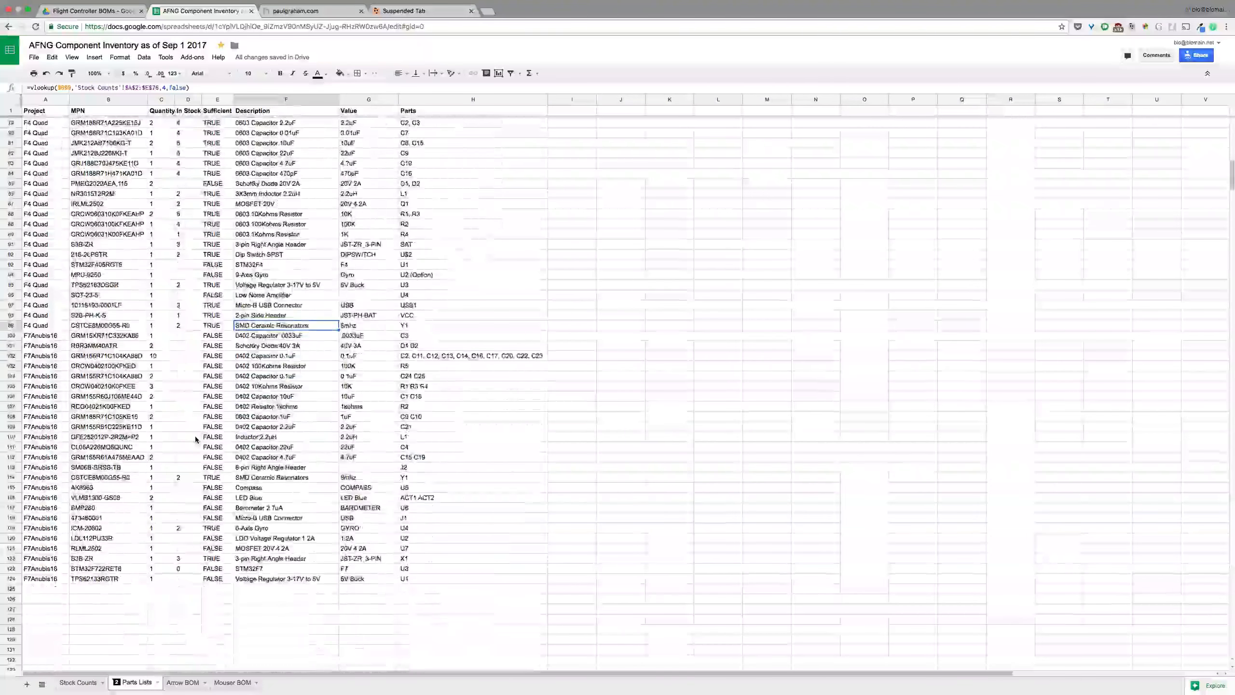
pyautogui.scroll(20, 196, 439)
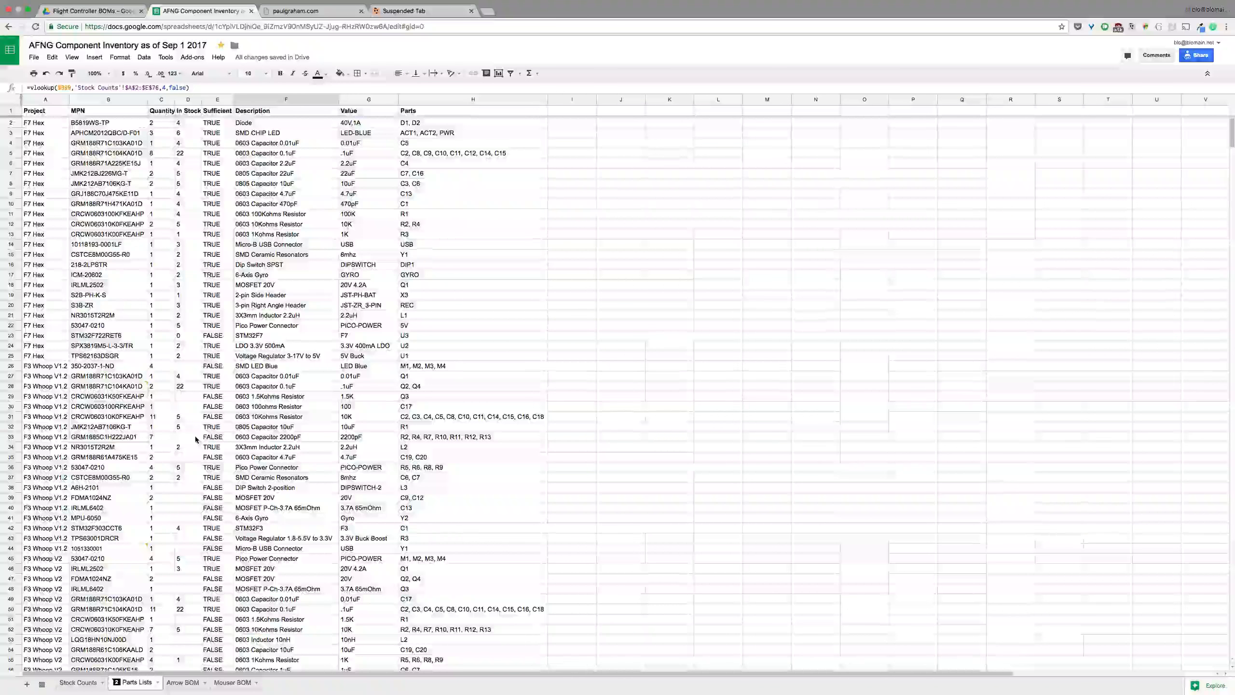
# Step: Read the comment with the former part number on the F3 Whoop V1.2 0.1uF capacitor's MPN and check its Description cell
pyautogui.click(121, 388)
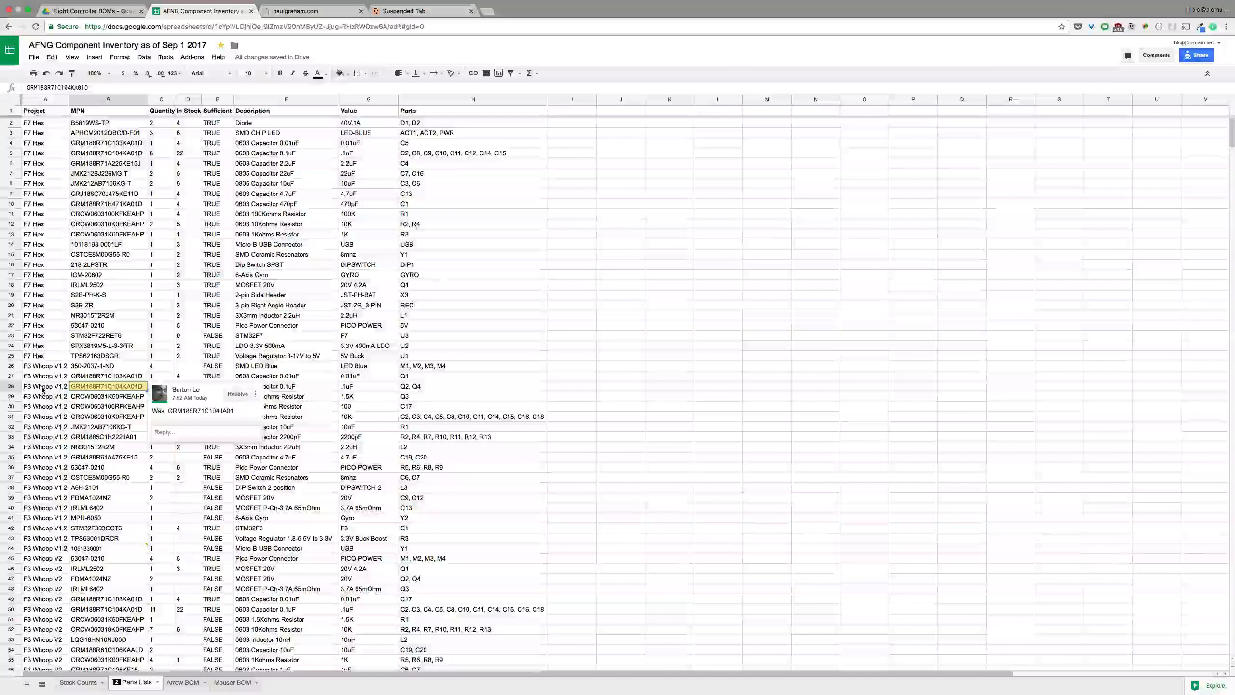
pyautogui.doubleClick(181, 412)
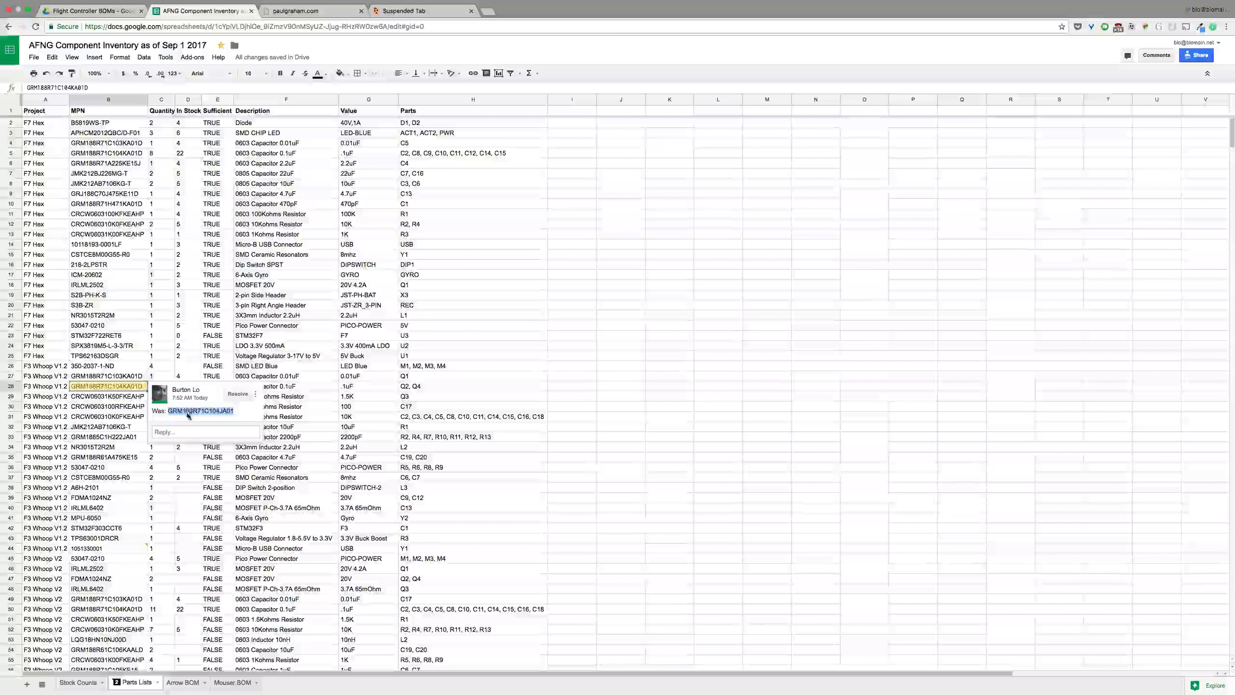
pyautogui.click(107, 390)
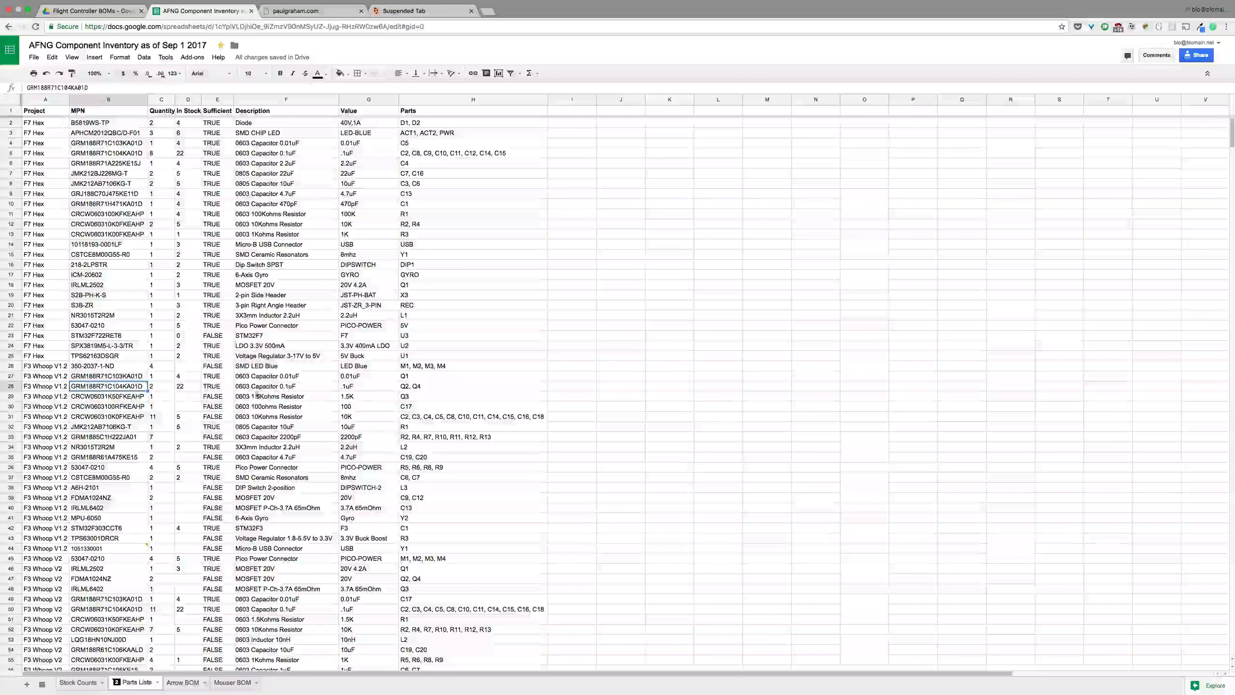
pyautogui.click(248, 387)
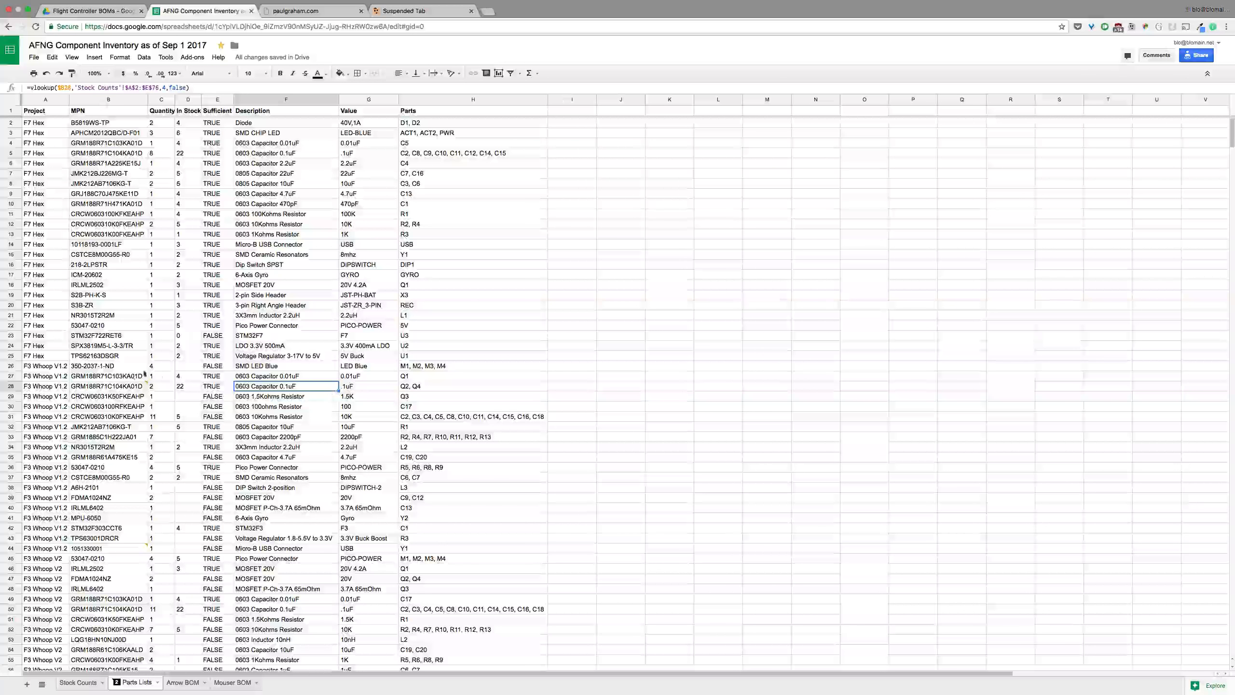
pyautogui.click(92, 389)
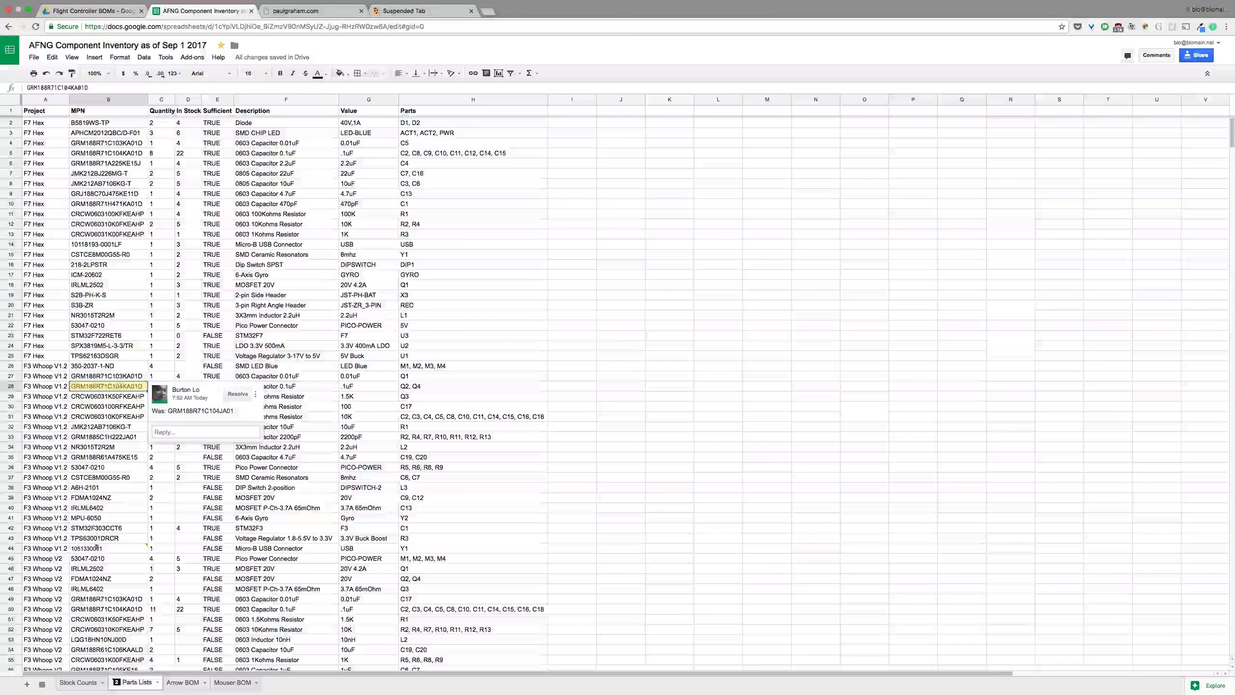
# Step: Read the comment on the F3 Whoop V1.2 Micro-B USB connector's MPN and highlight the former part number in it
pyautogui.click(100, 550)
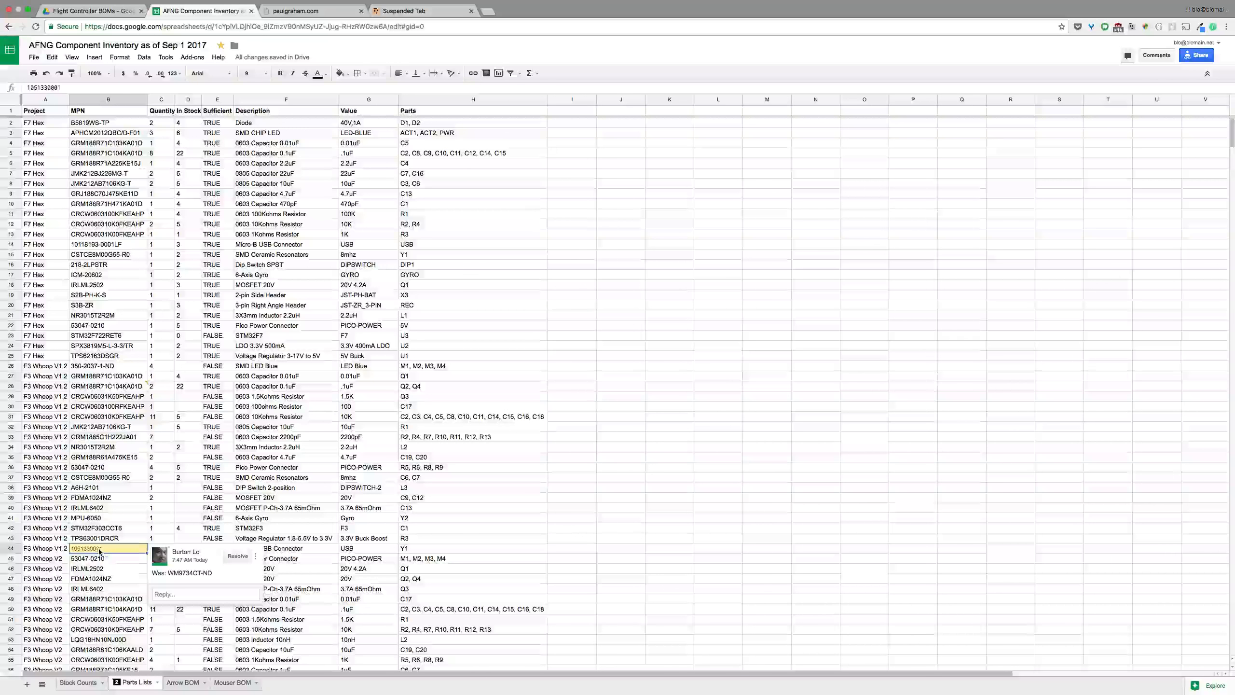
pyautogui.moveTo(168, 573); pyautogui.dragTo(210, 575)
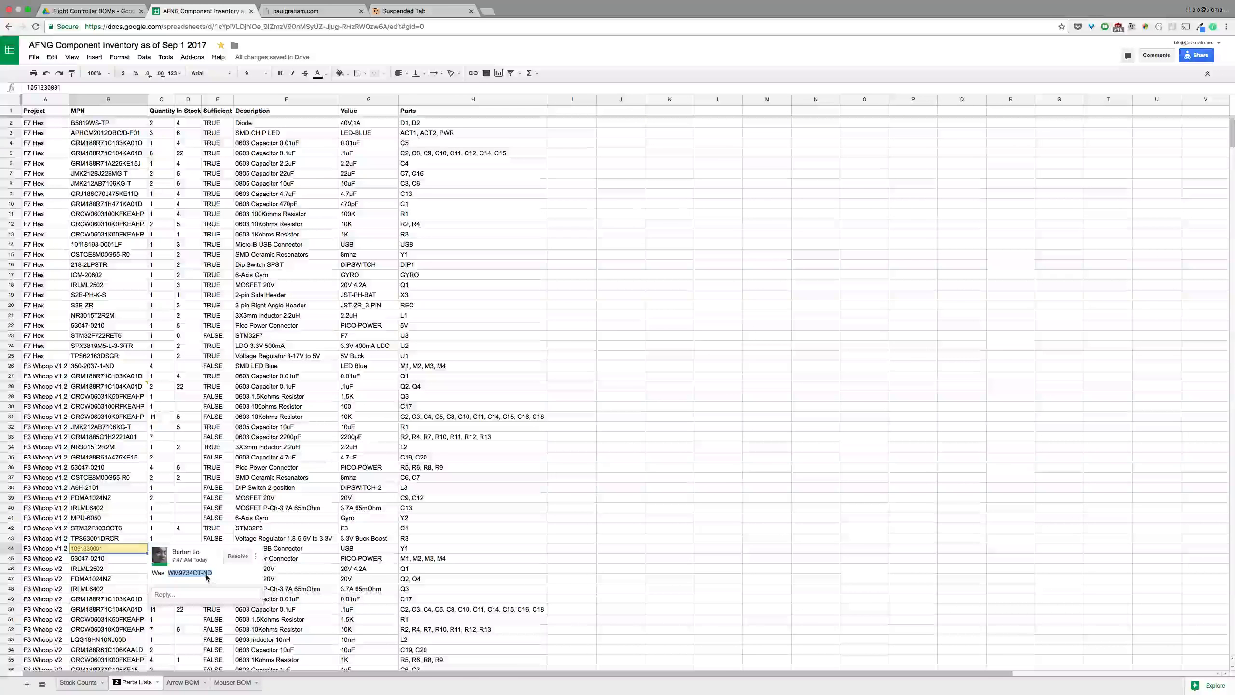
pyautogui.click(146, 560)
pyautogui.click(140, 548)
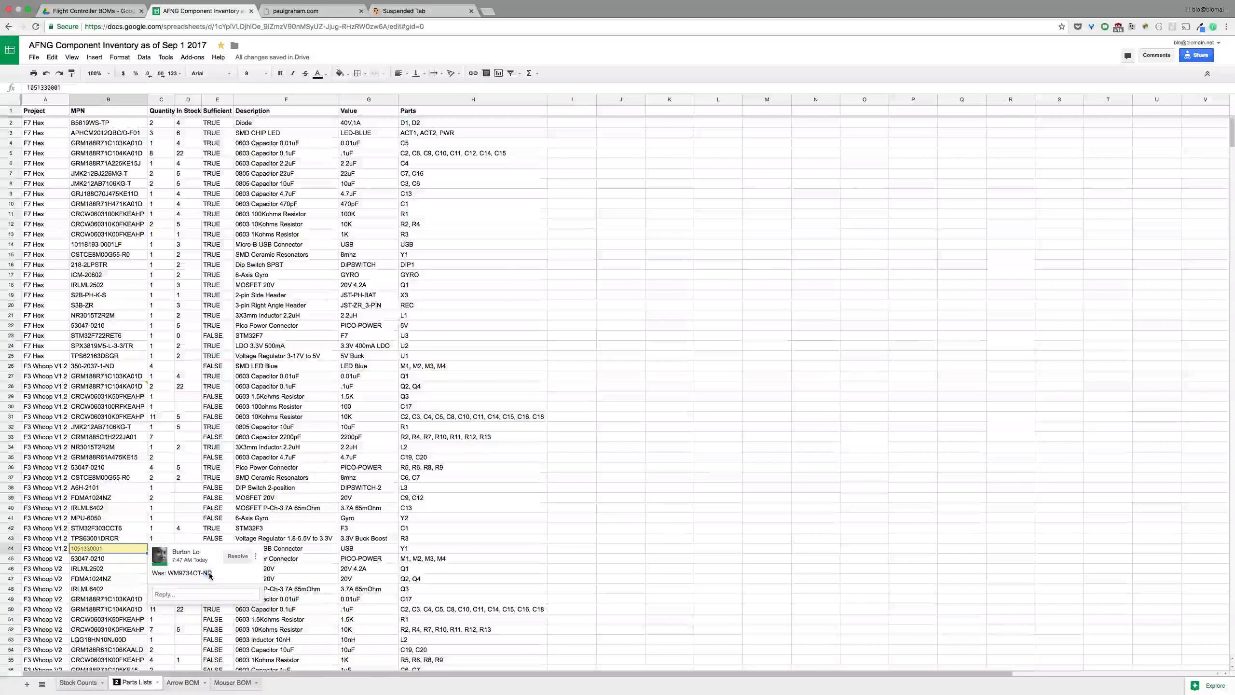
pyautogui.moveTo(211, 574); pyautogui.dragTo(185, 576)
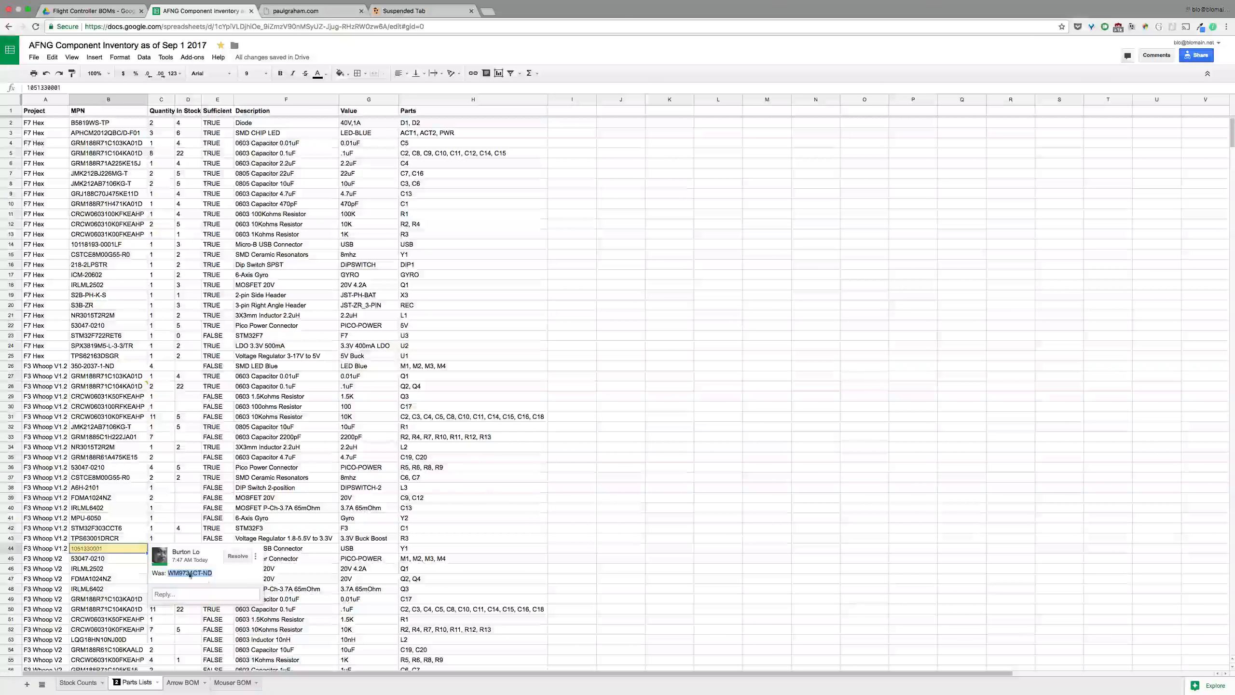
# Step: Clear the formatting of the F3 Whoop V1.2 Micro-B USB connector's MPN cell in row 44 and align it left
pyautogui.click(105, 549)
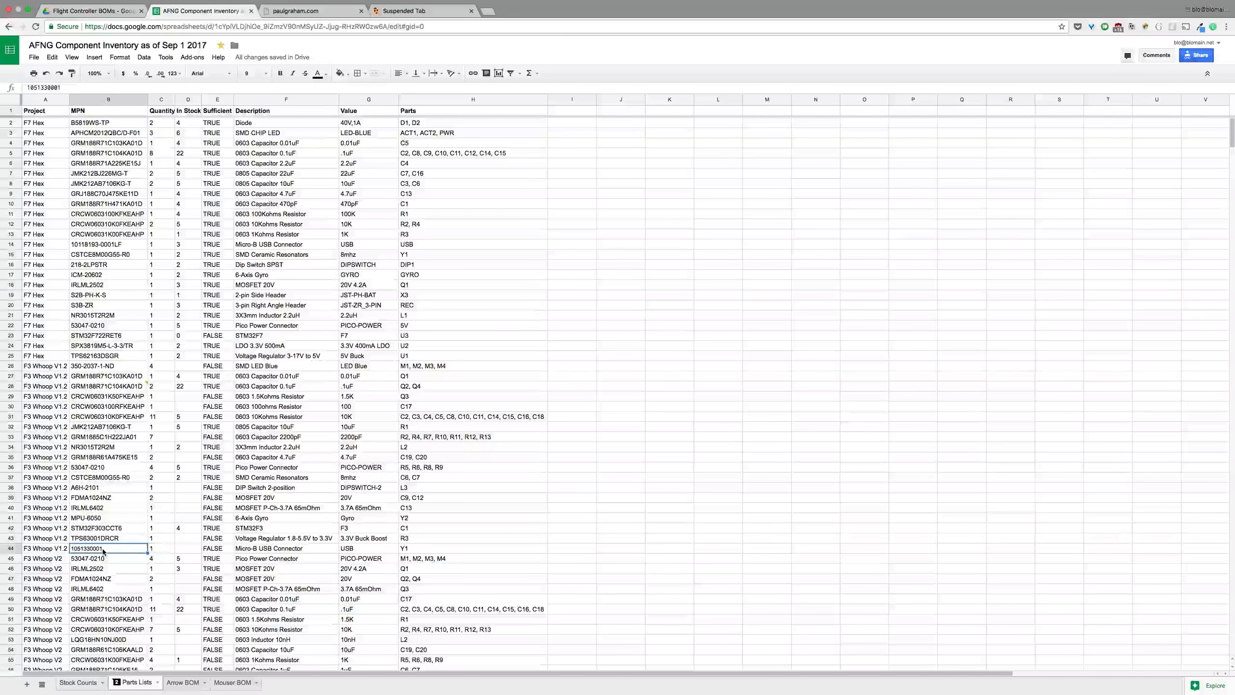
pyautogui.click(54, 58)
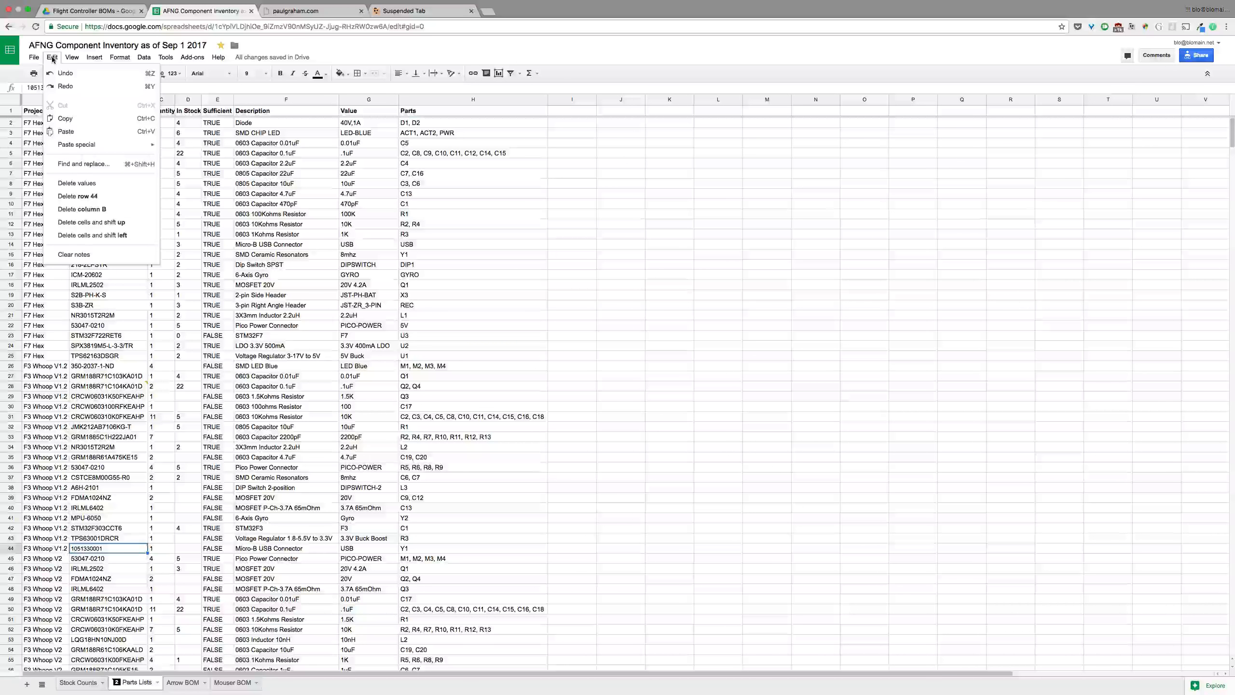
pyautogui.moveTo(120, 58)
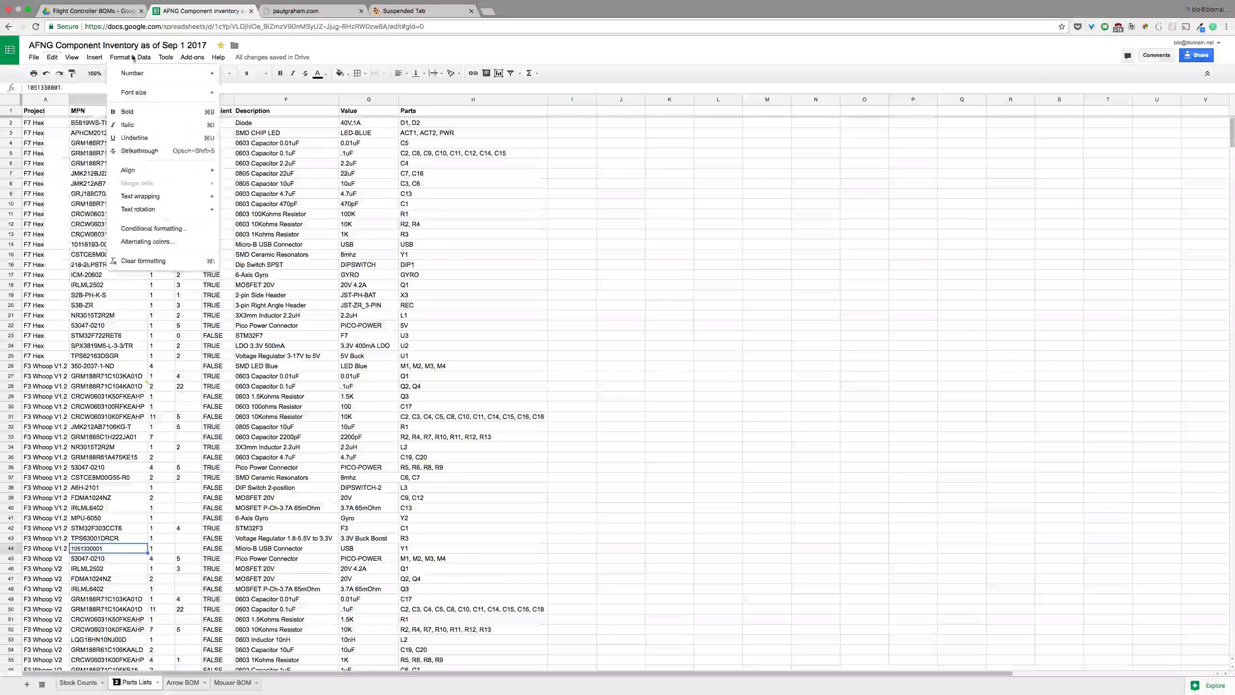
pyautogui.click(139, 262)
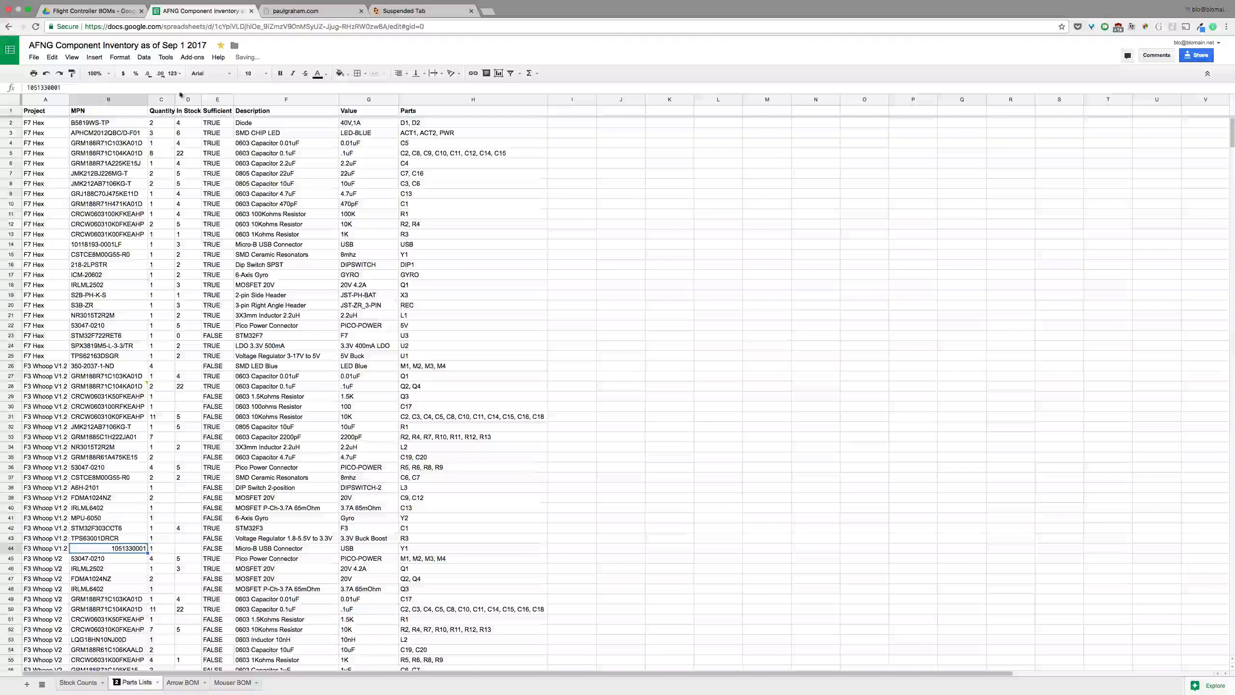
pyautogui.click(399, 73)
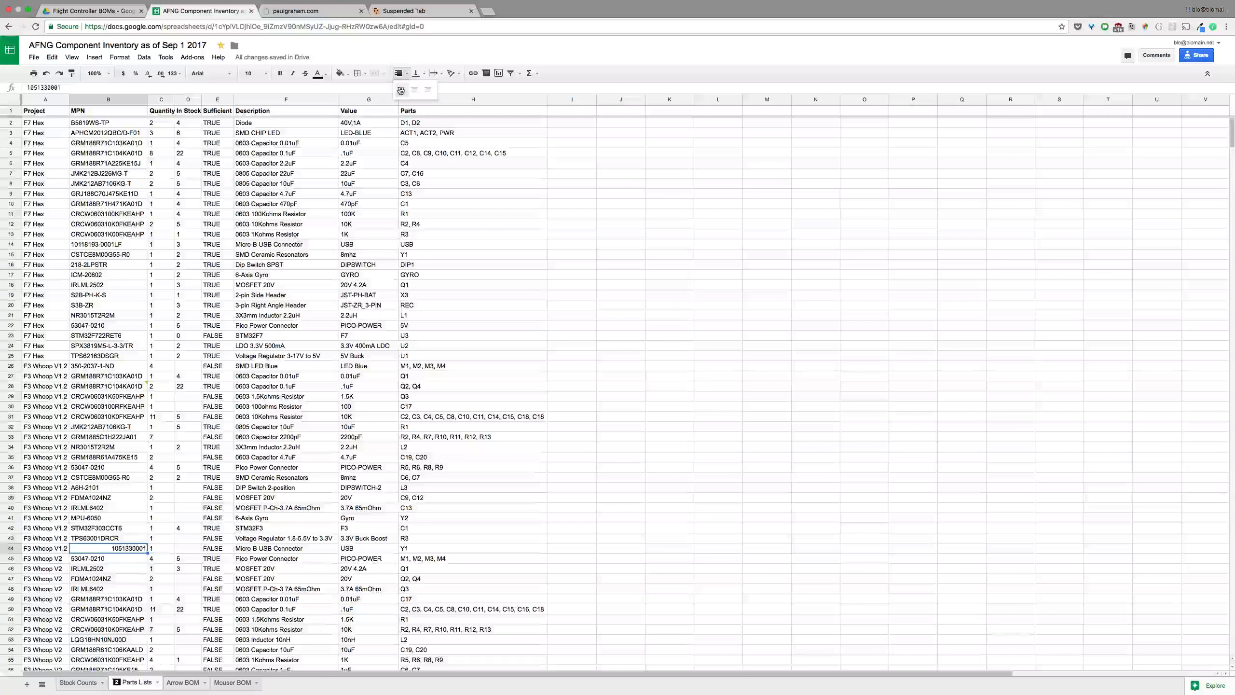
pyautogui.click(400, 89)
pyautogui.click(103, 570)
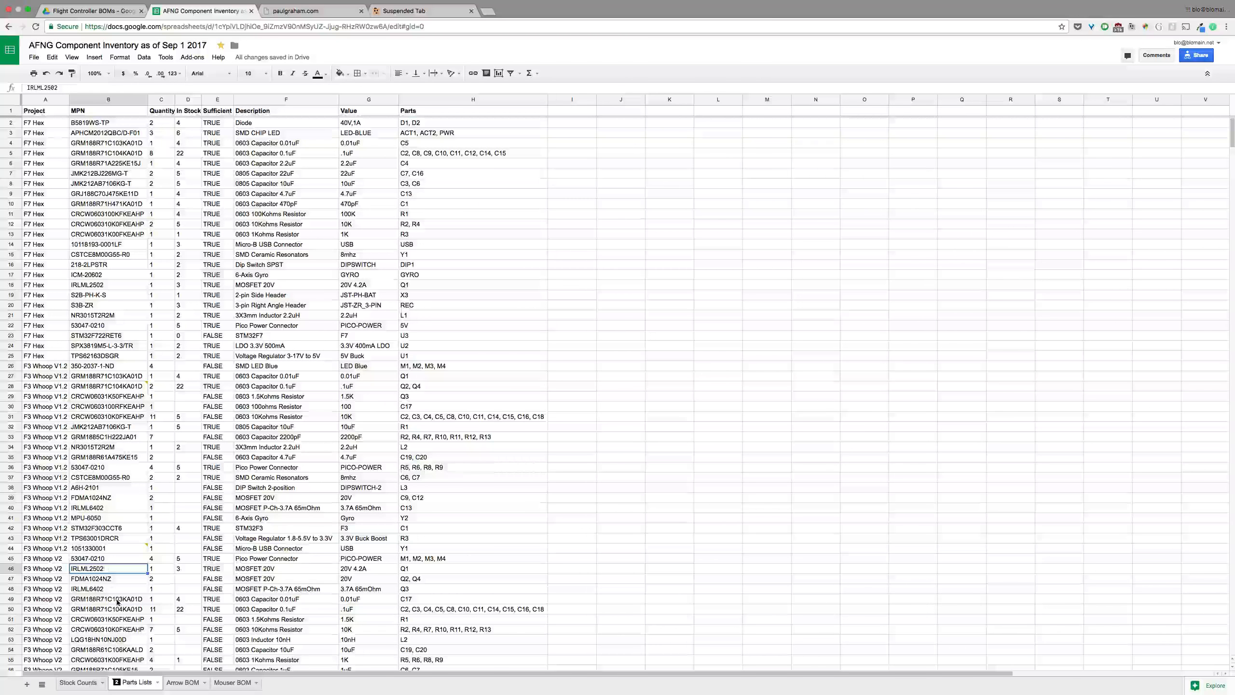
# Step: Look over the F3 Whoop V2, F4 Quad and F7Anubis16 rows further down the parts list
pyautogui.scroll(-5, 117, 602)
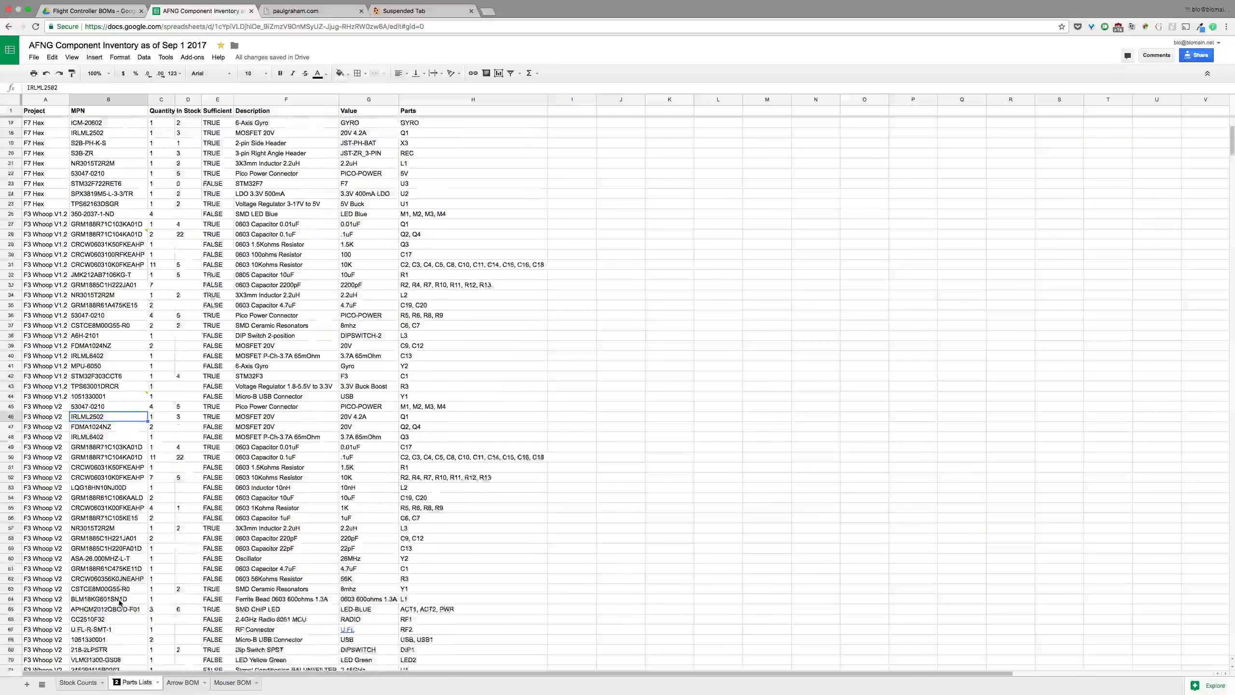
pyautogui.scroll(-4, 119, 602)
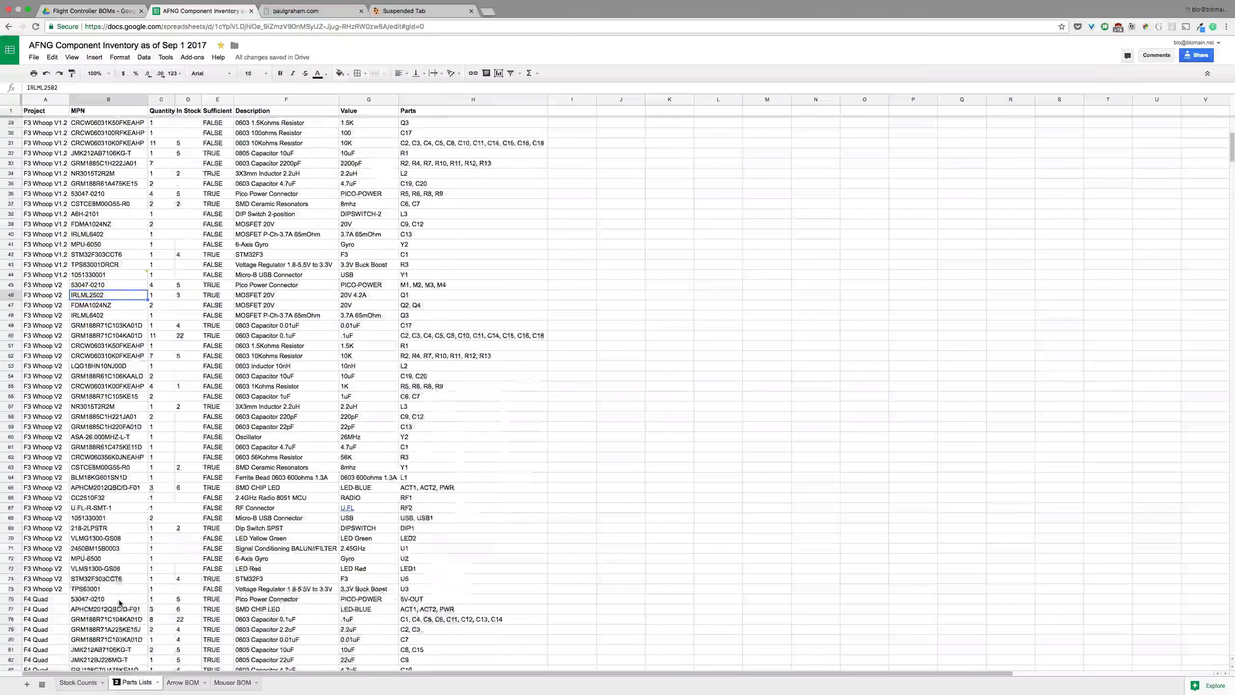
pyautogui.scroll(-11, 119, 602)
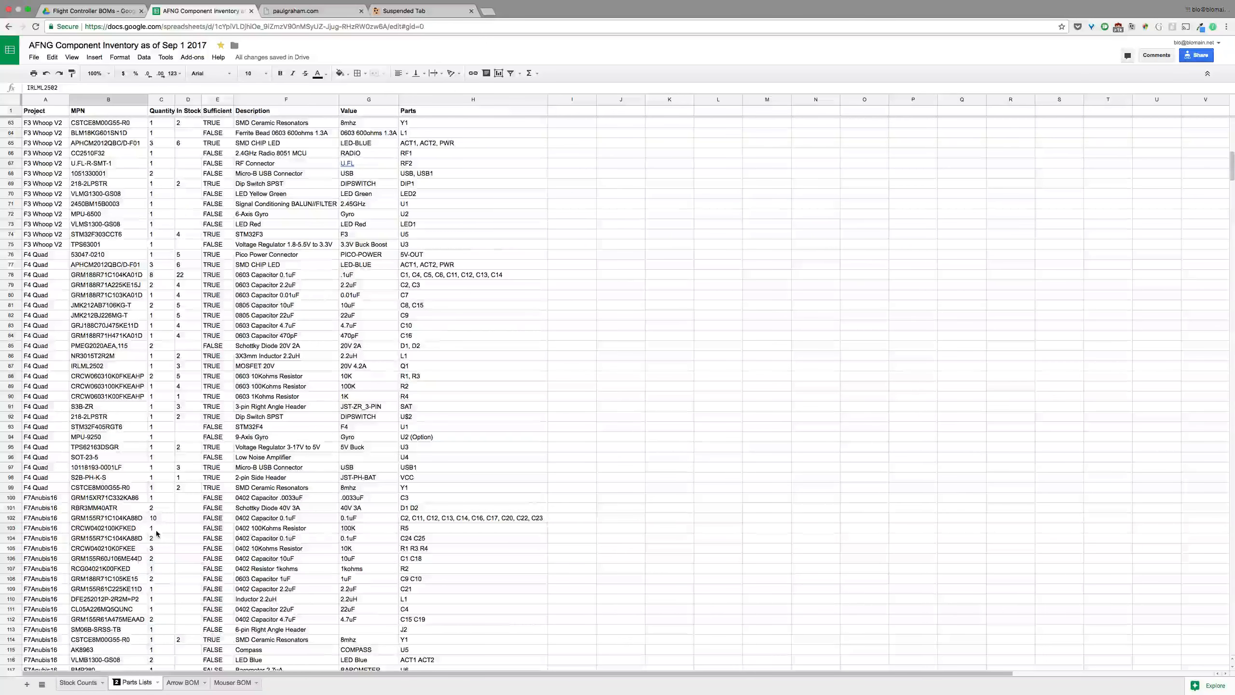
# Step: Look through the remaining F7Anubis16 rows to the end of the parts list and return to its first rows
pyautogui.scroll(-6, 157, 533)
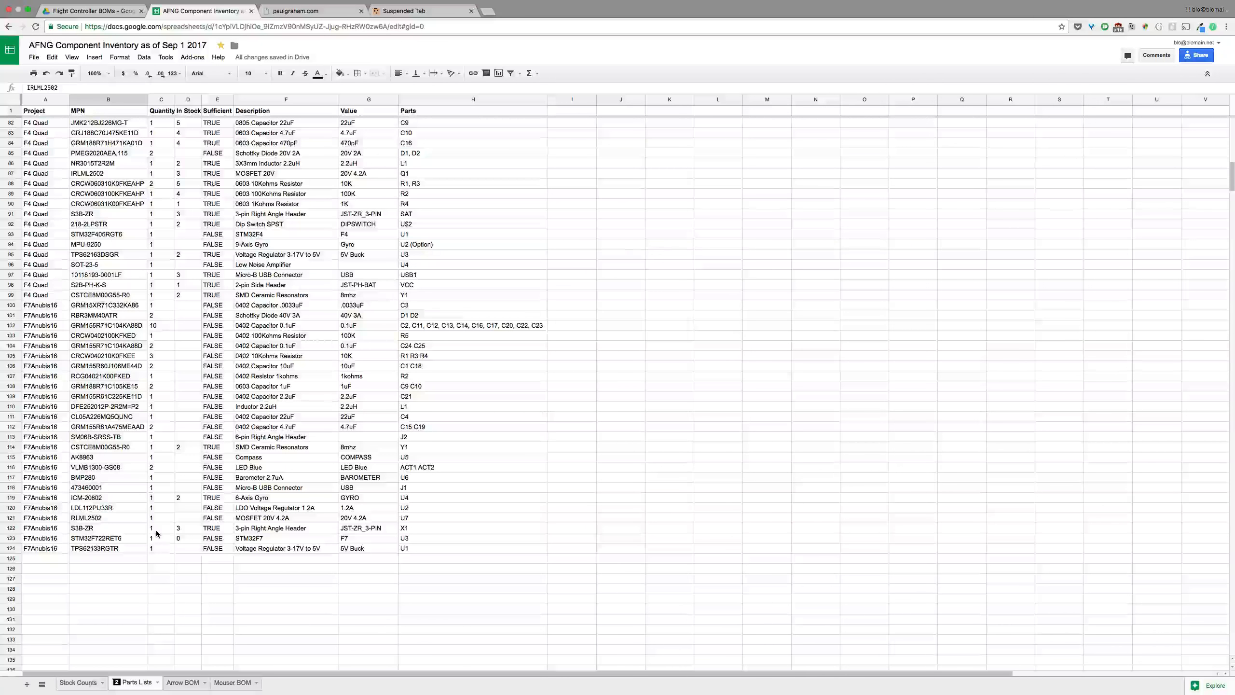
pyautogui.scroll(20, 157, 533)
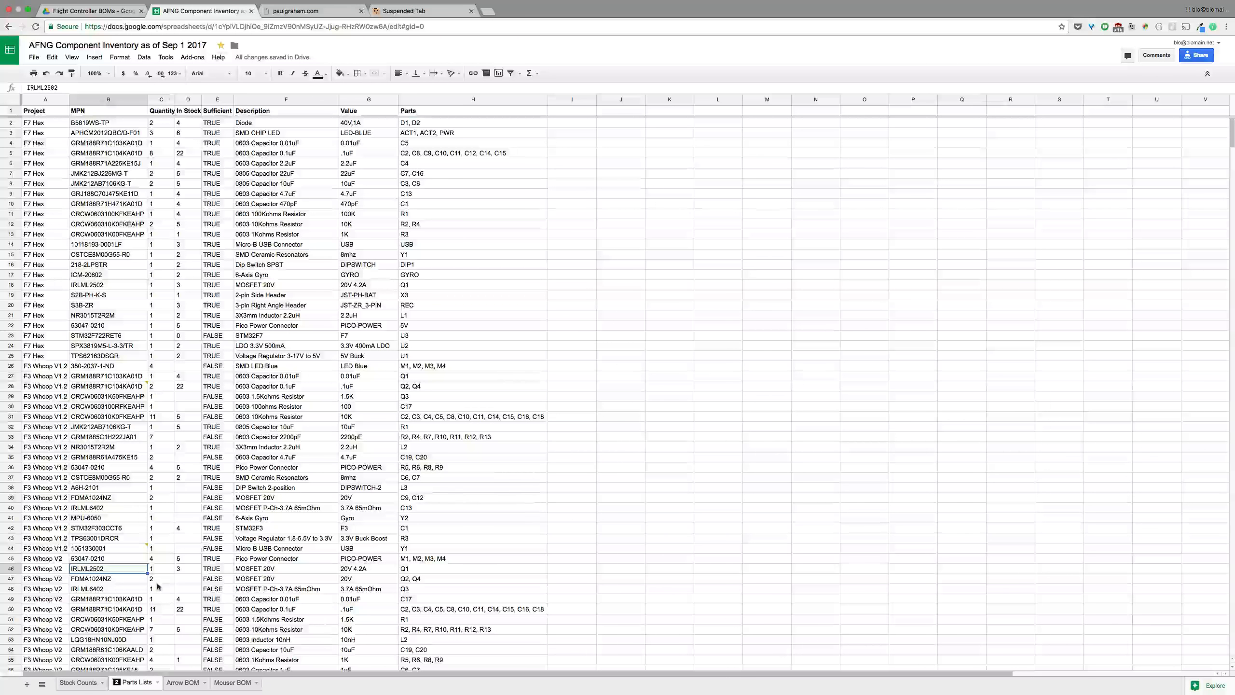
# Step: Review the component rows on the Stock Counts sheet, highlighting rows 17 to 19 and the 0402 Capacitor 10uF description
pyautogui.click(87, 684)
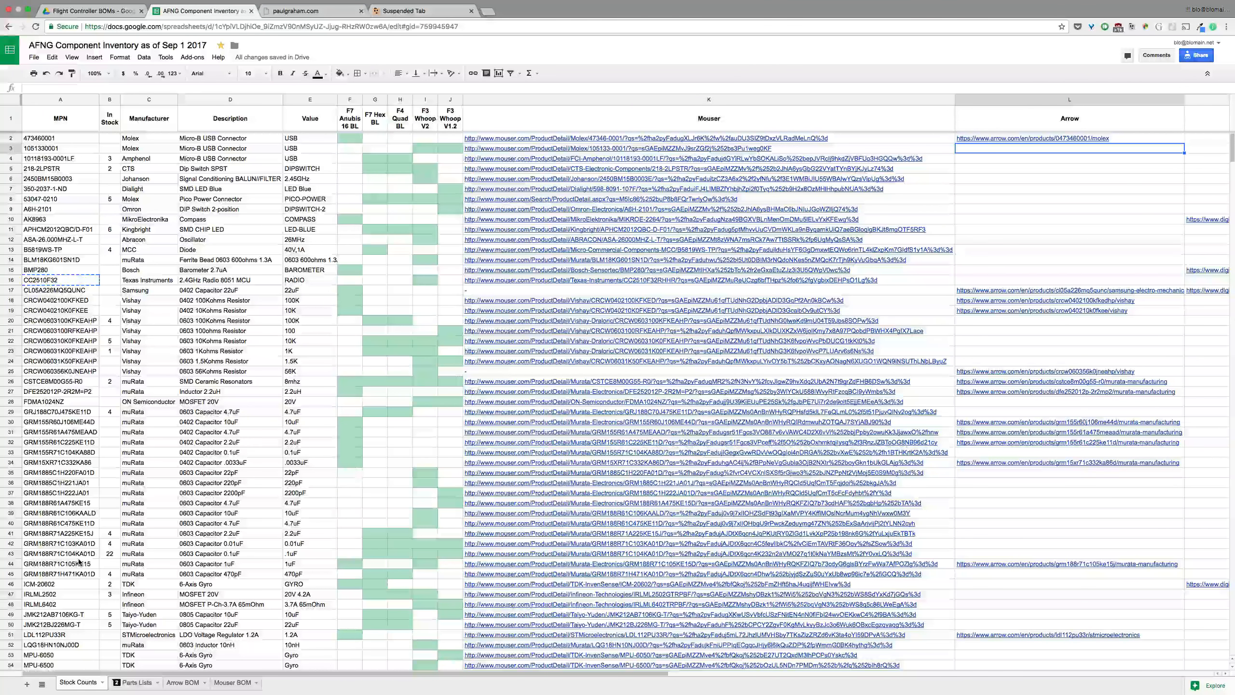
pyautogui.scroll(-5, 343, 446)
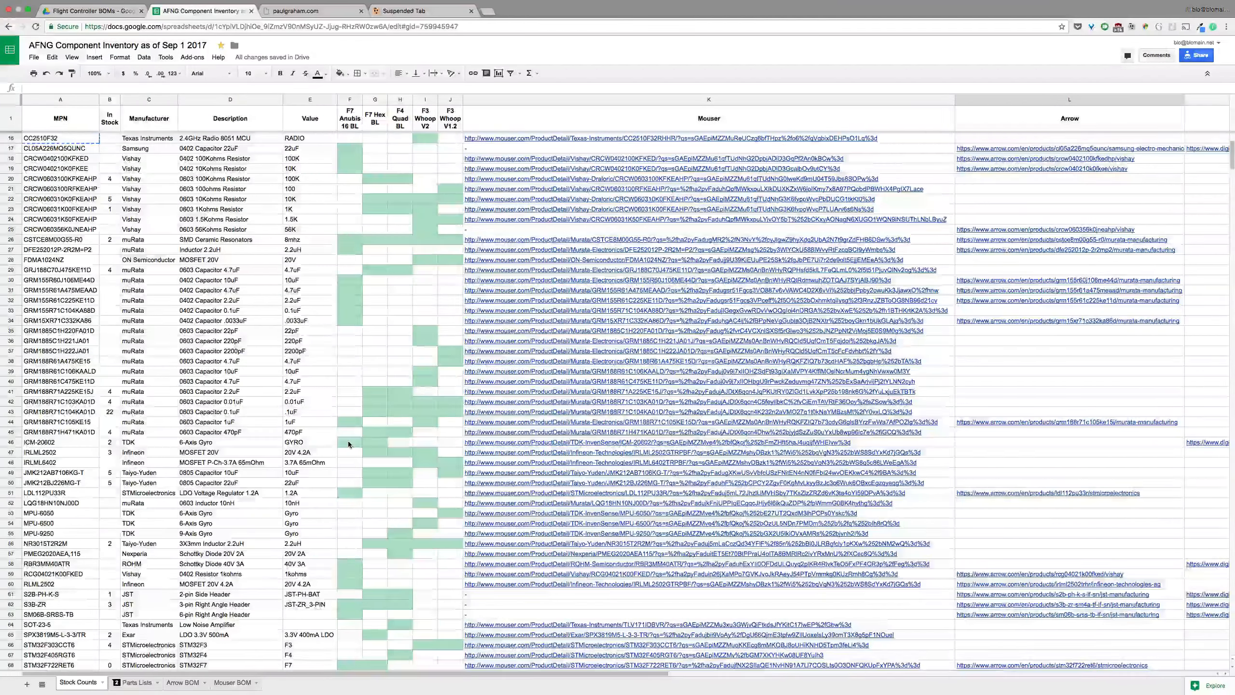
pyautogui.scroll(-4, 348, 444)
pyautogui.scroll(9, 347, 441)
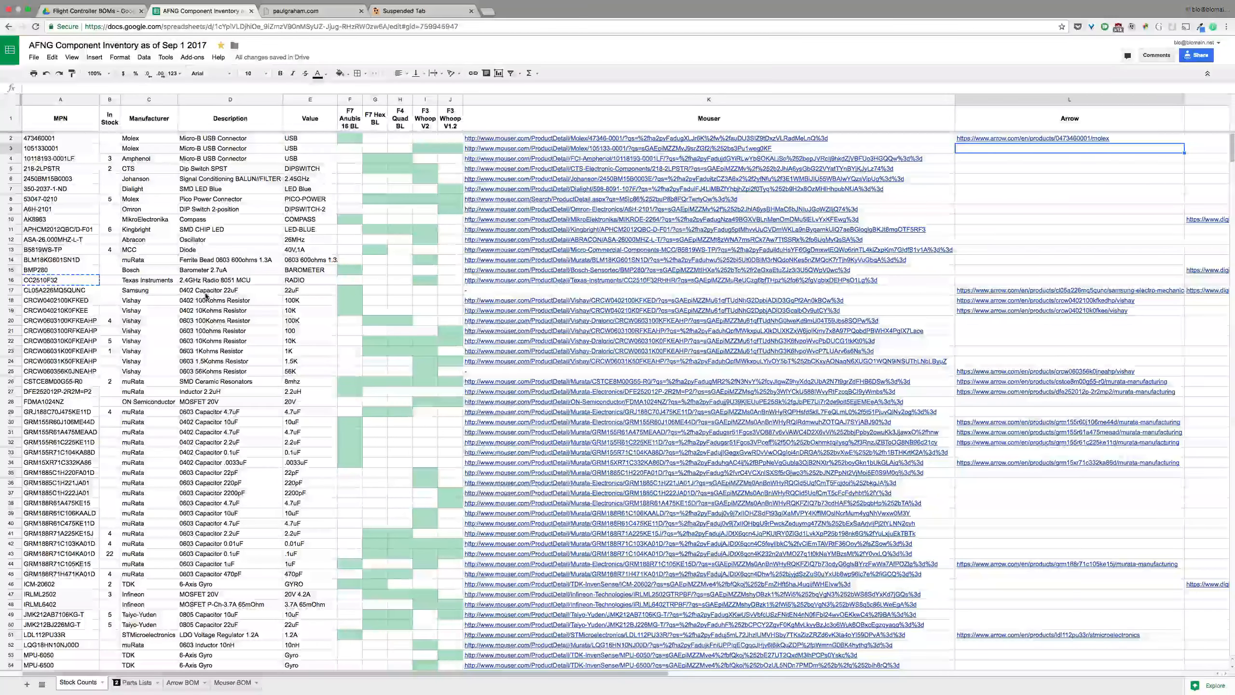
pyautogui.moveTo(14, 294); pyautogui.dragTo(13, 308)
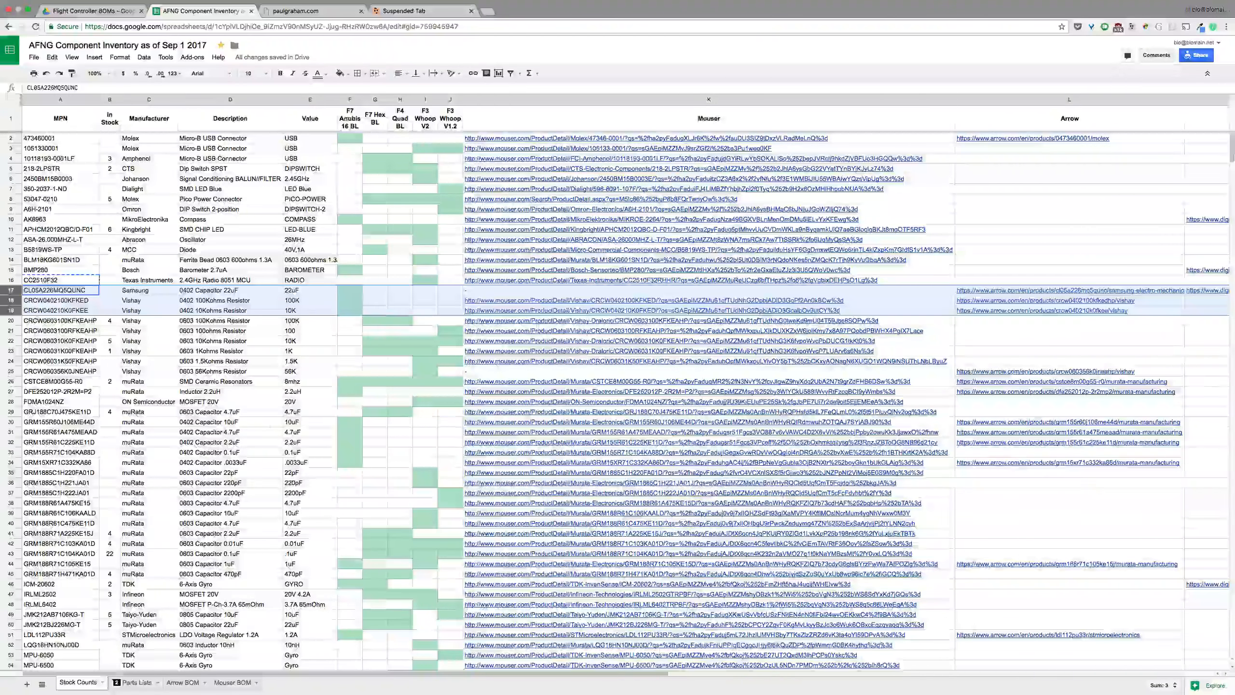
pyautogui.click(204, 423)
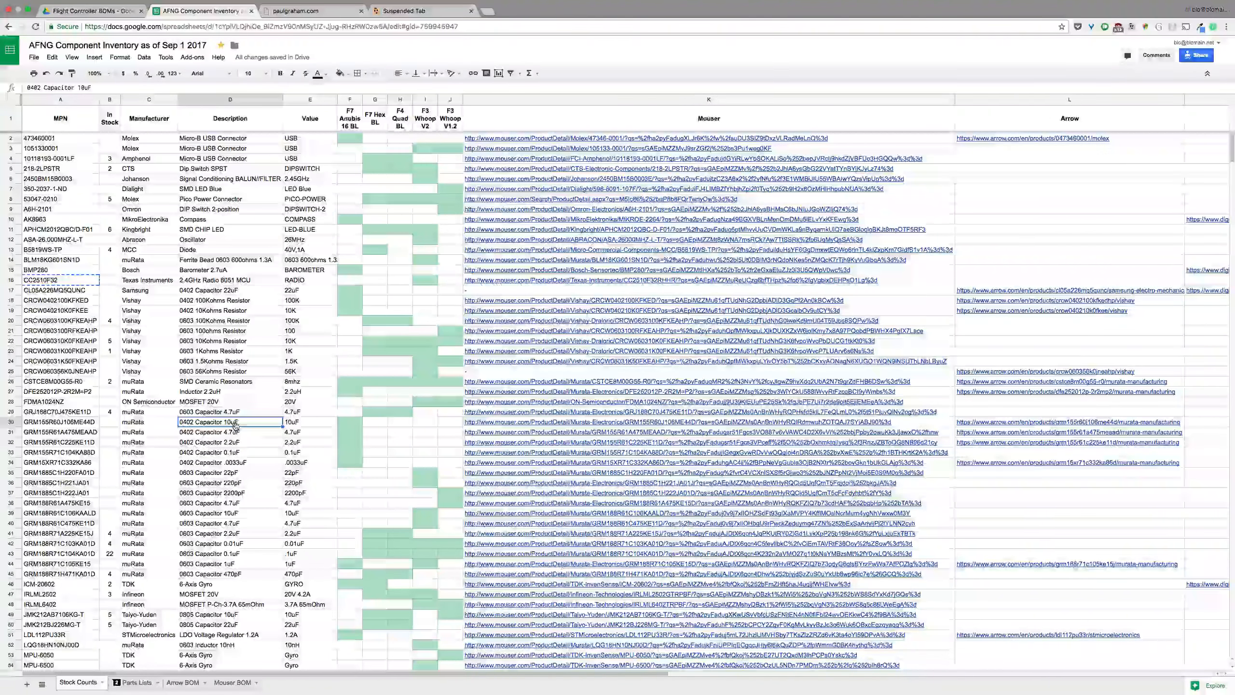